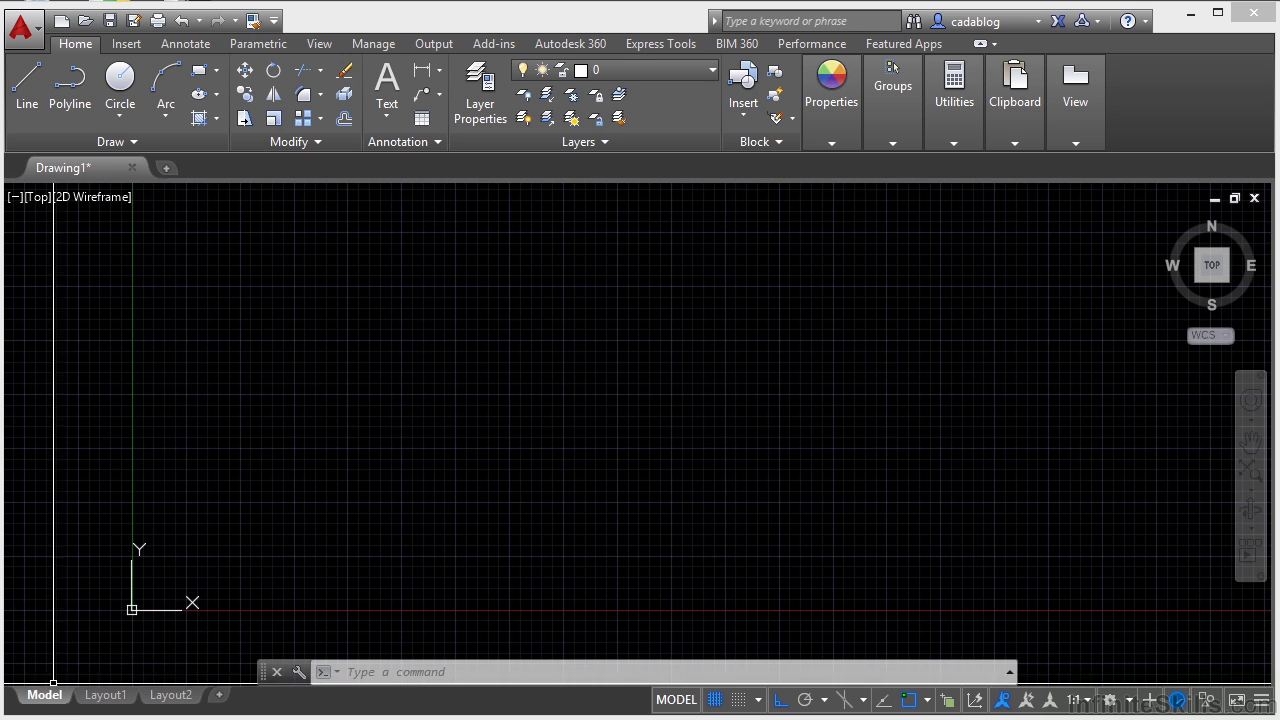
Switch to the paper layout, enter its viewport, then return to full model space
mouse_move(77, 704)
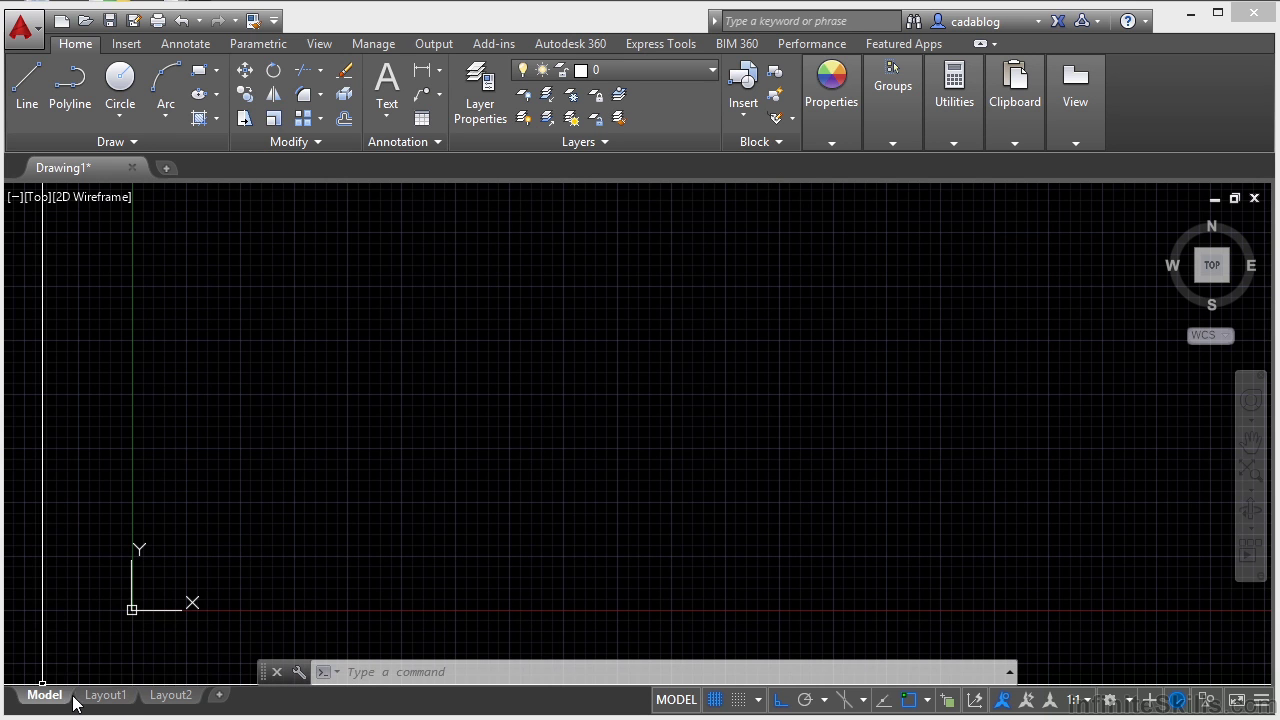
mouse_move(157, 705)
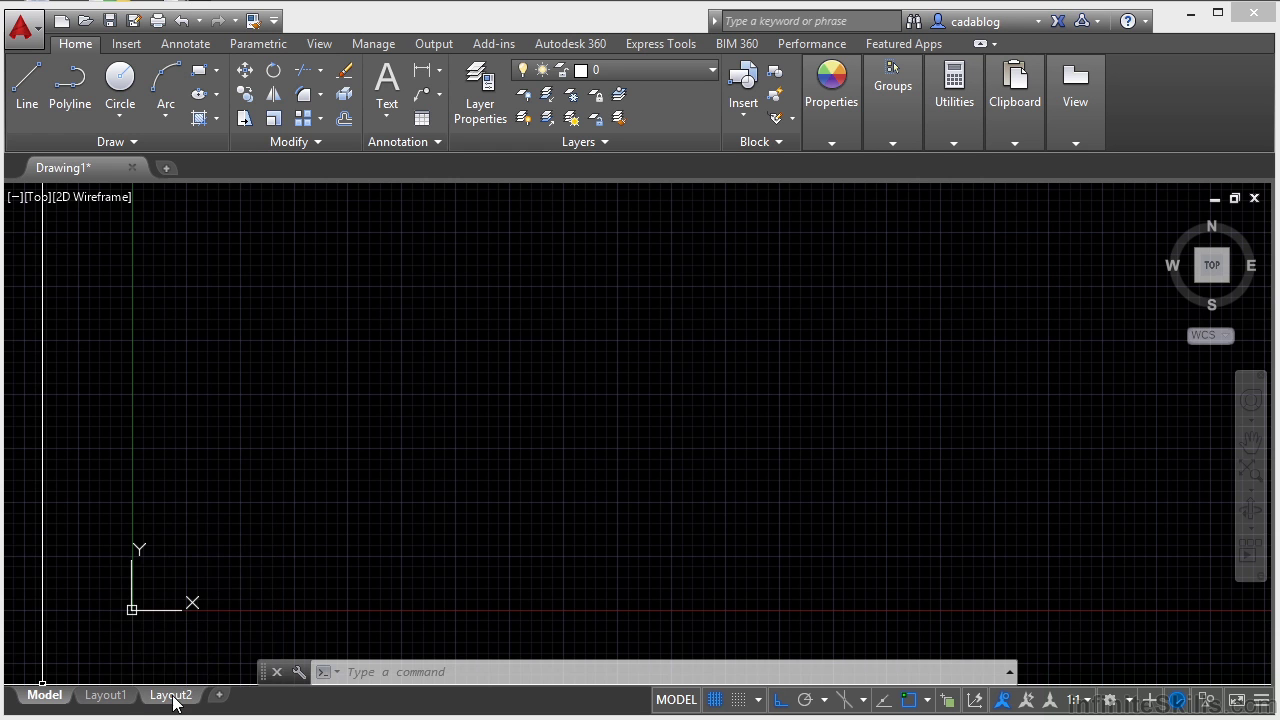
left_click(674, 700)
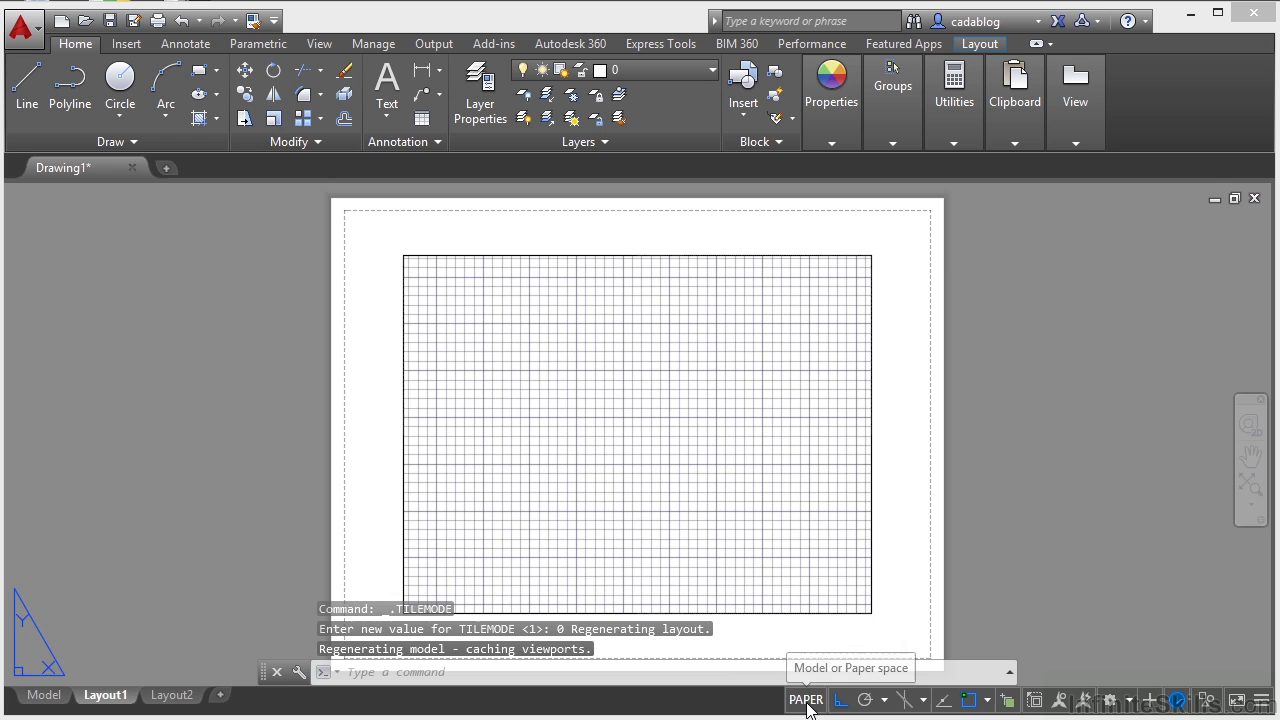
left_click(806, 700)
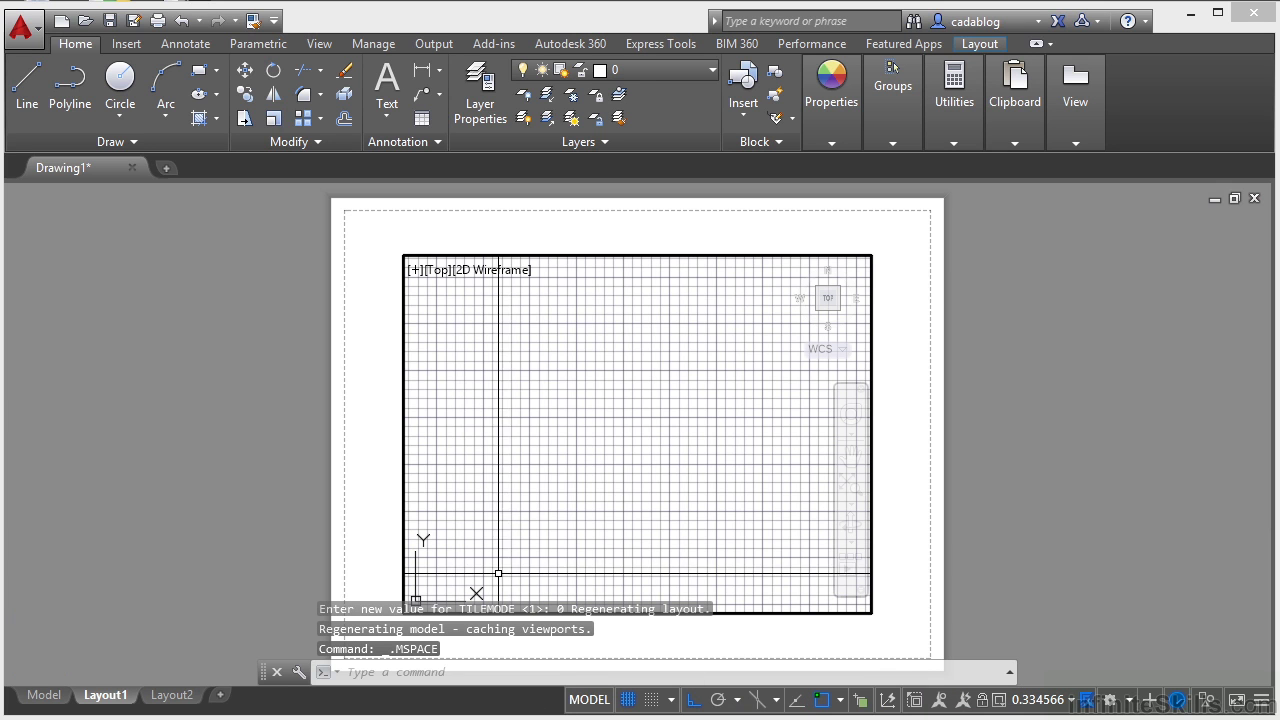
left_click(36, 694)
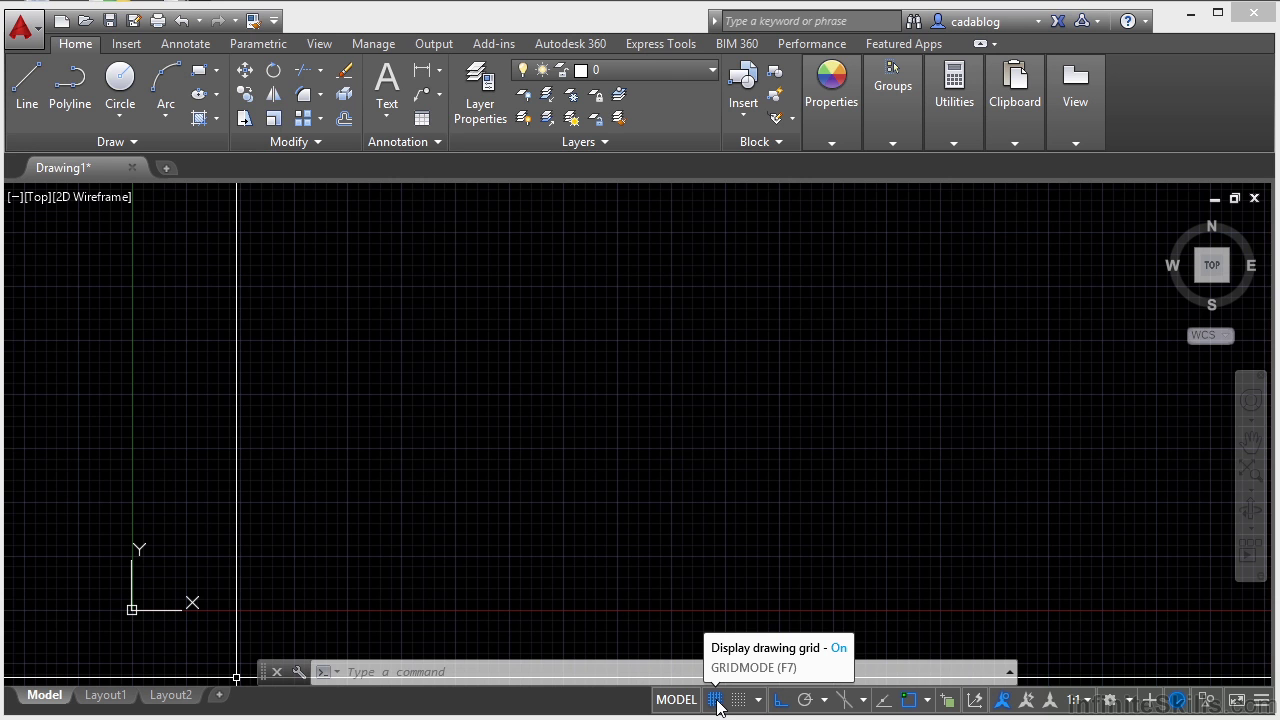
Toggle the grid off and back on, then toggle grid snapping repeatedly, ending with it off
left_click(716, 700)
left_click(716, 700)
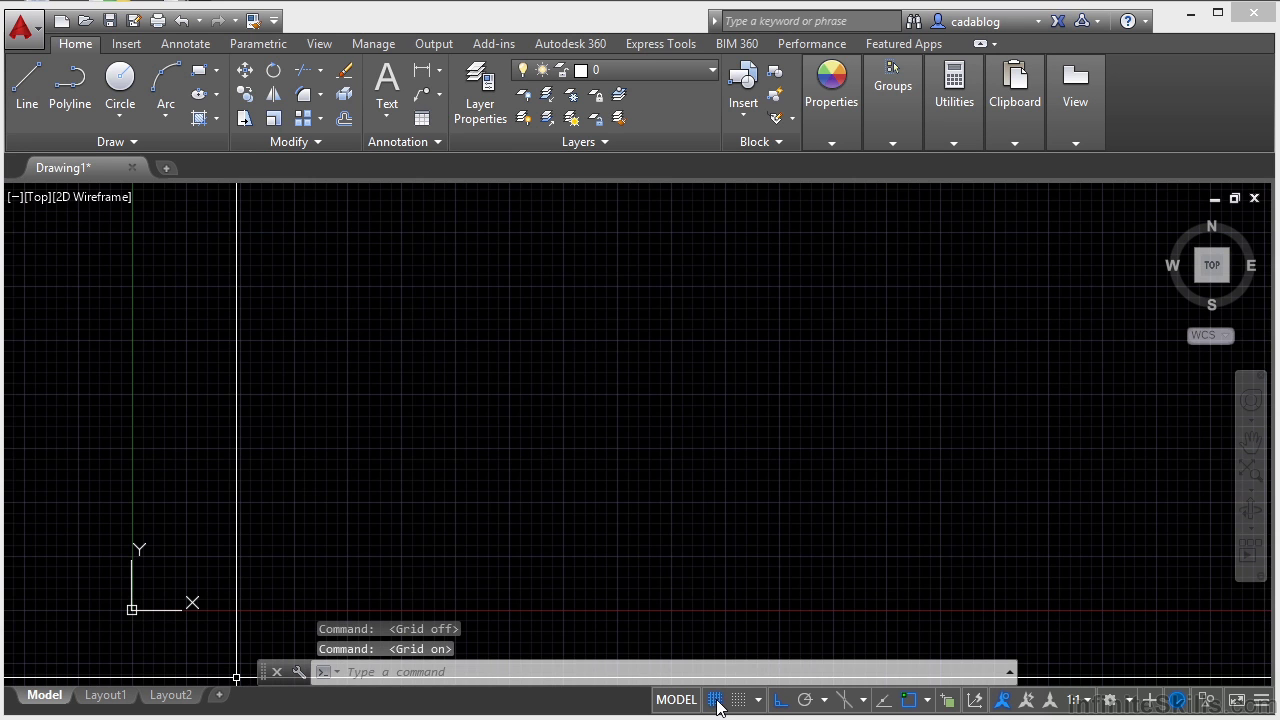
left_click(740, 700)
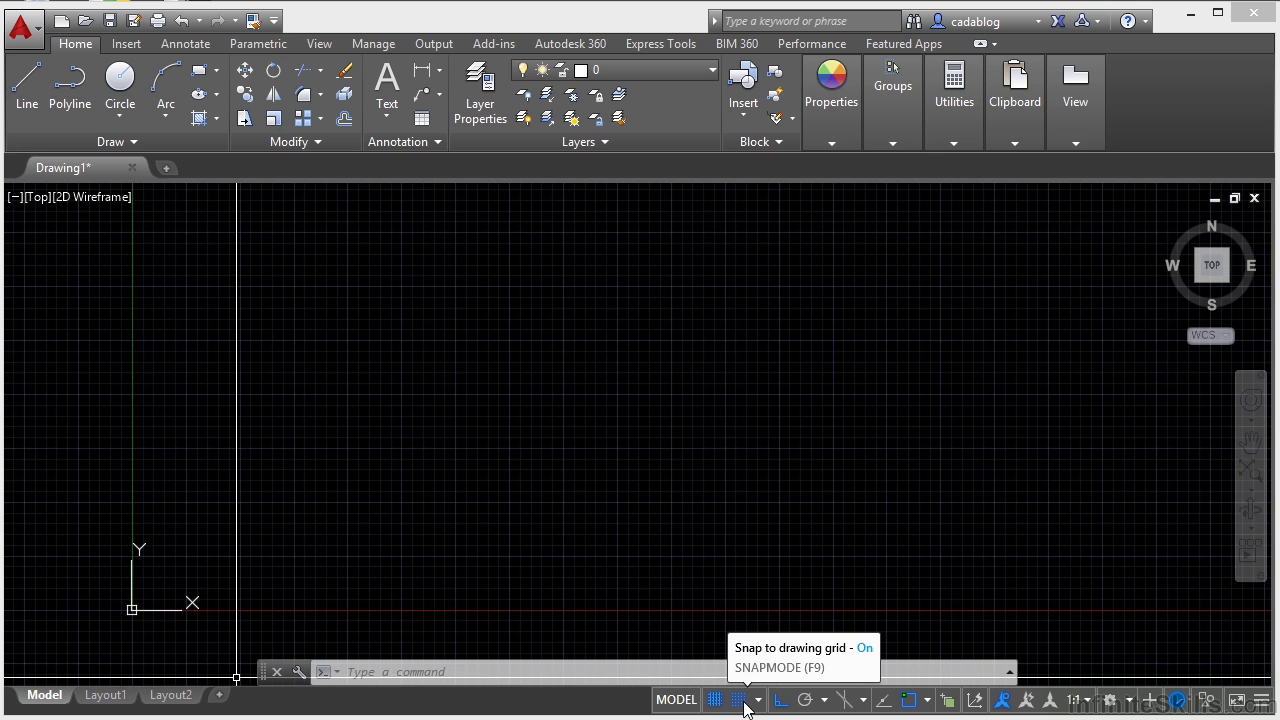
left_click(744, 706)
left_click(744, 706)
left_click(744, 706)
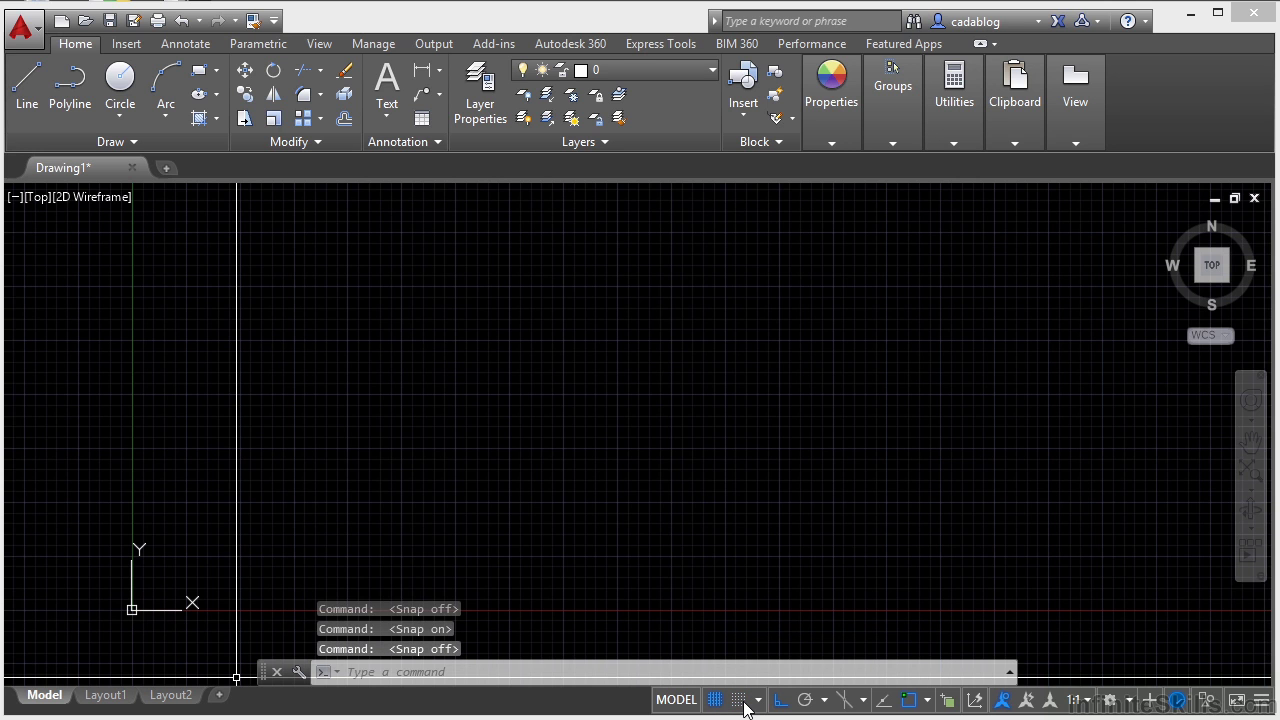
left_click(744, 706)
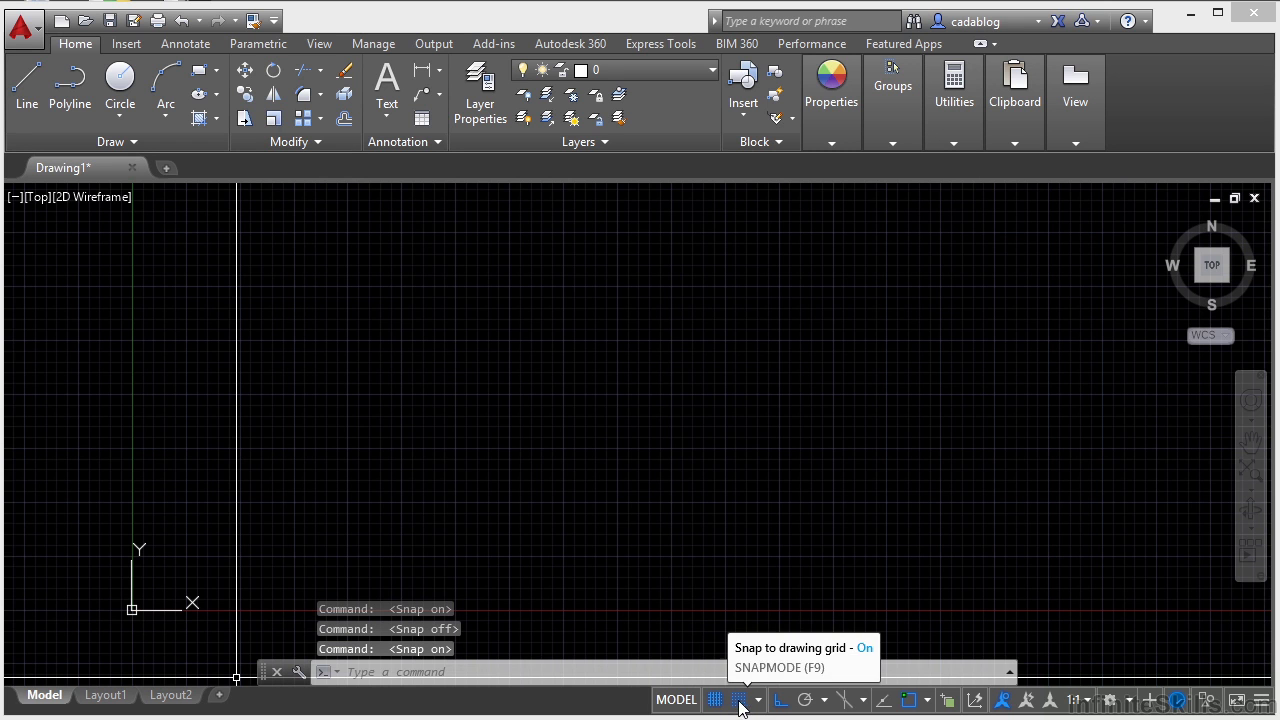
left_click(740, 702)
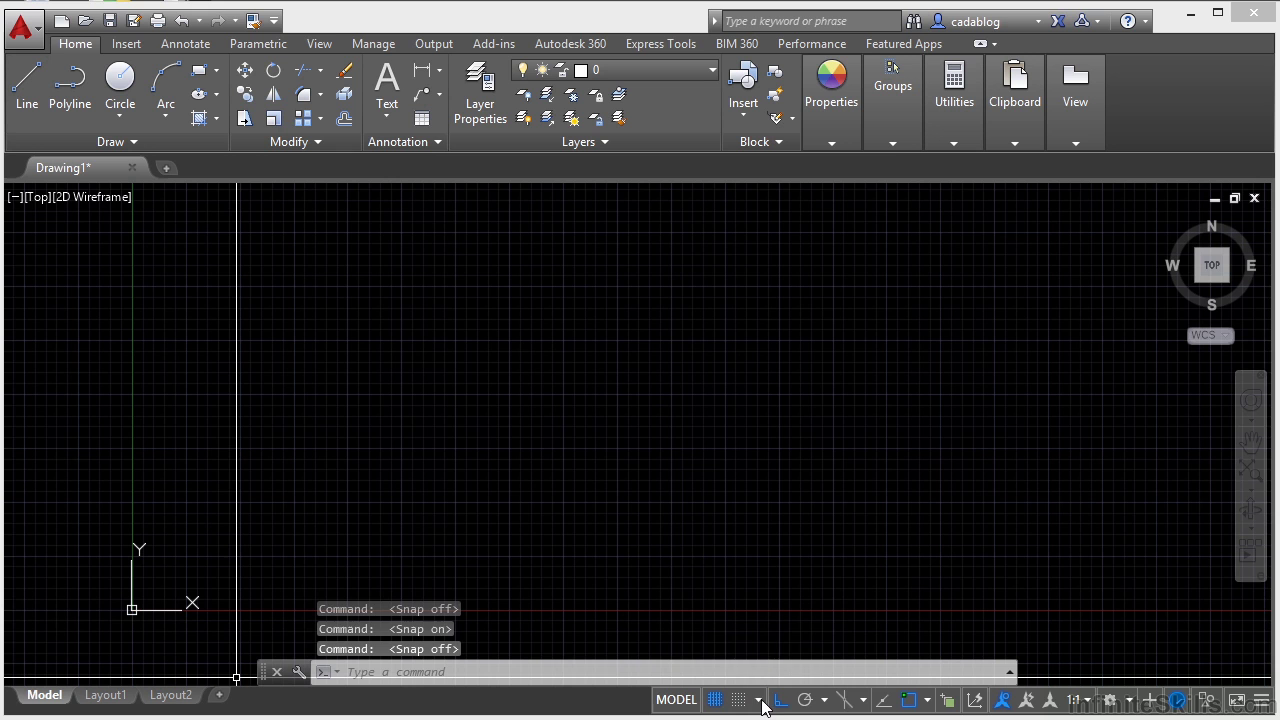
Set the snap type to Polar Snap and back to Grid Snap, check Drafting Settings, and leave snap off
left_click(760, 700)
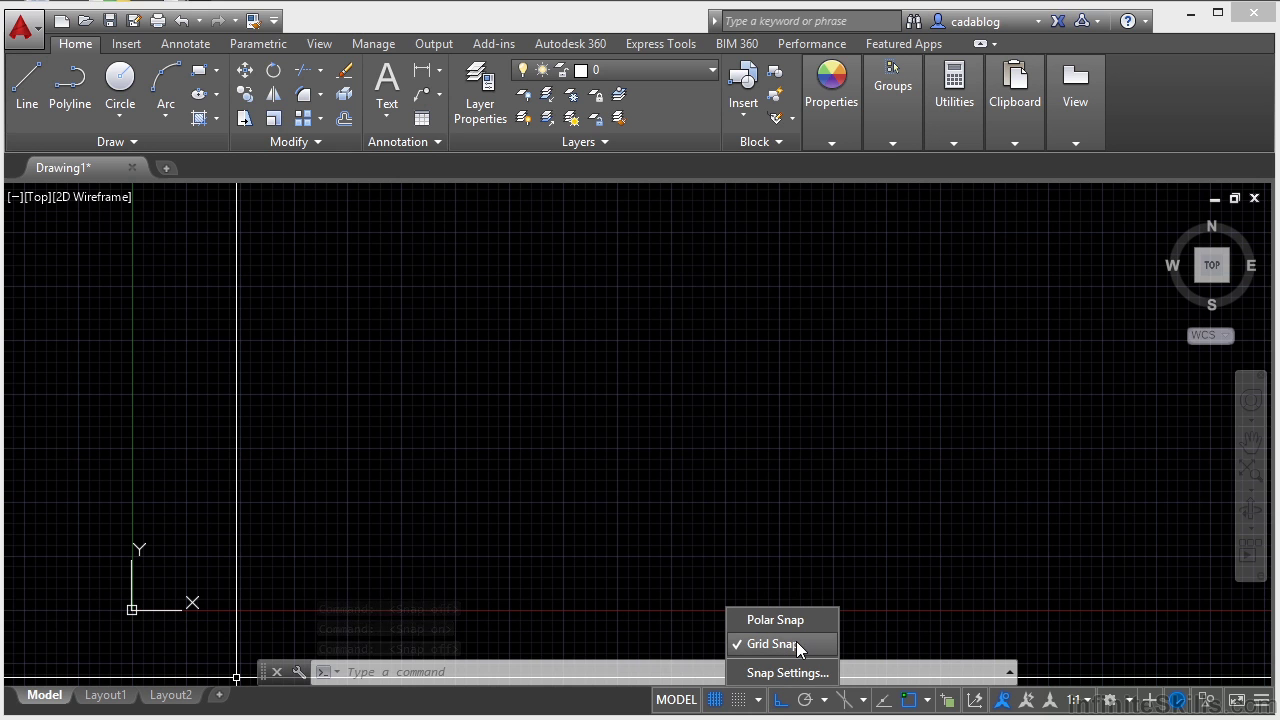
left_click(796, 643)
left_click(759, 700)
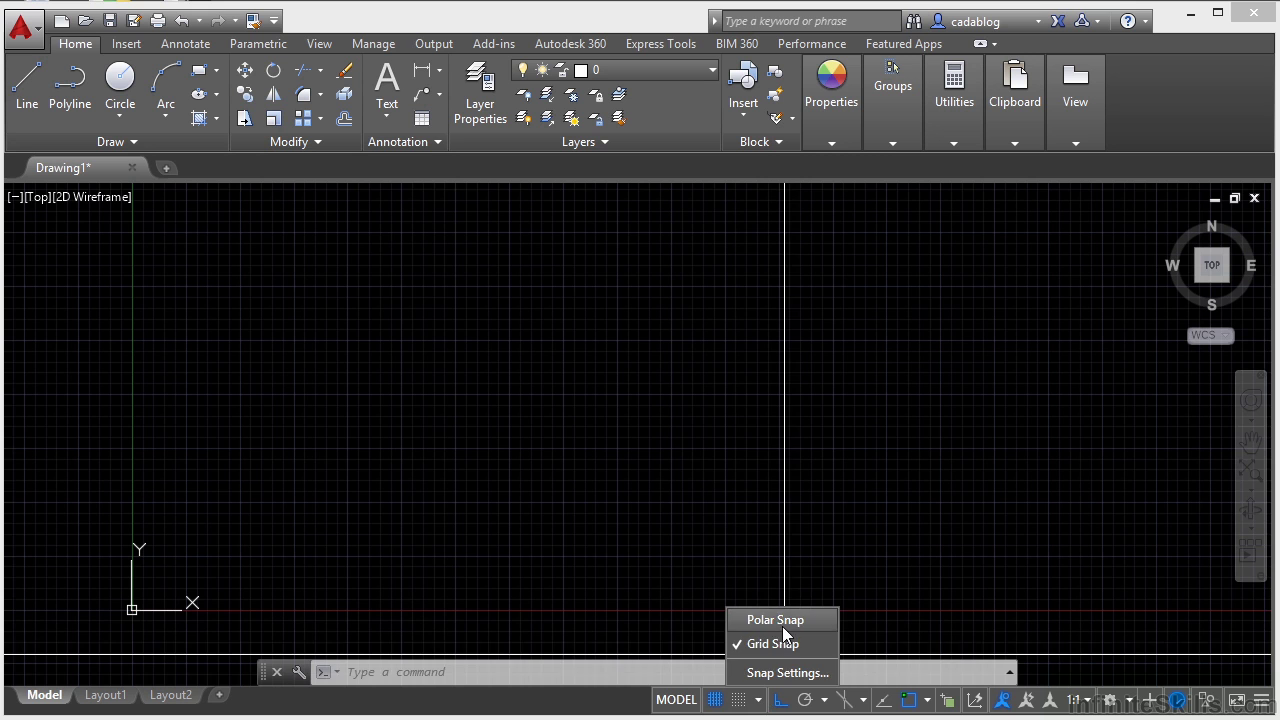
left_click(782, 620)
left_click(759, 700)
left_click(782, 646)
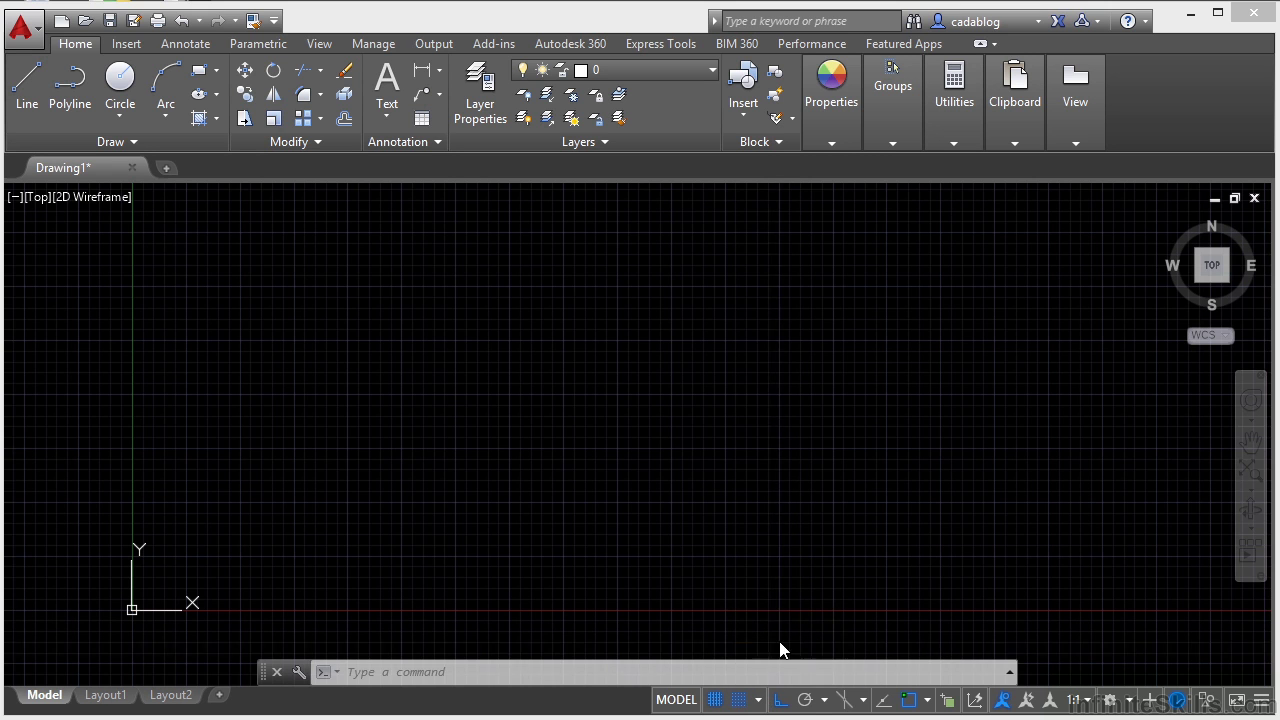
left_click(759, 700)
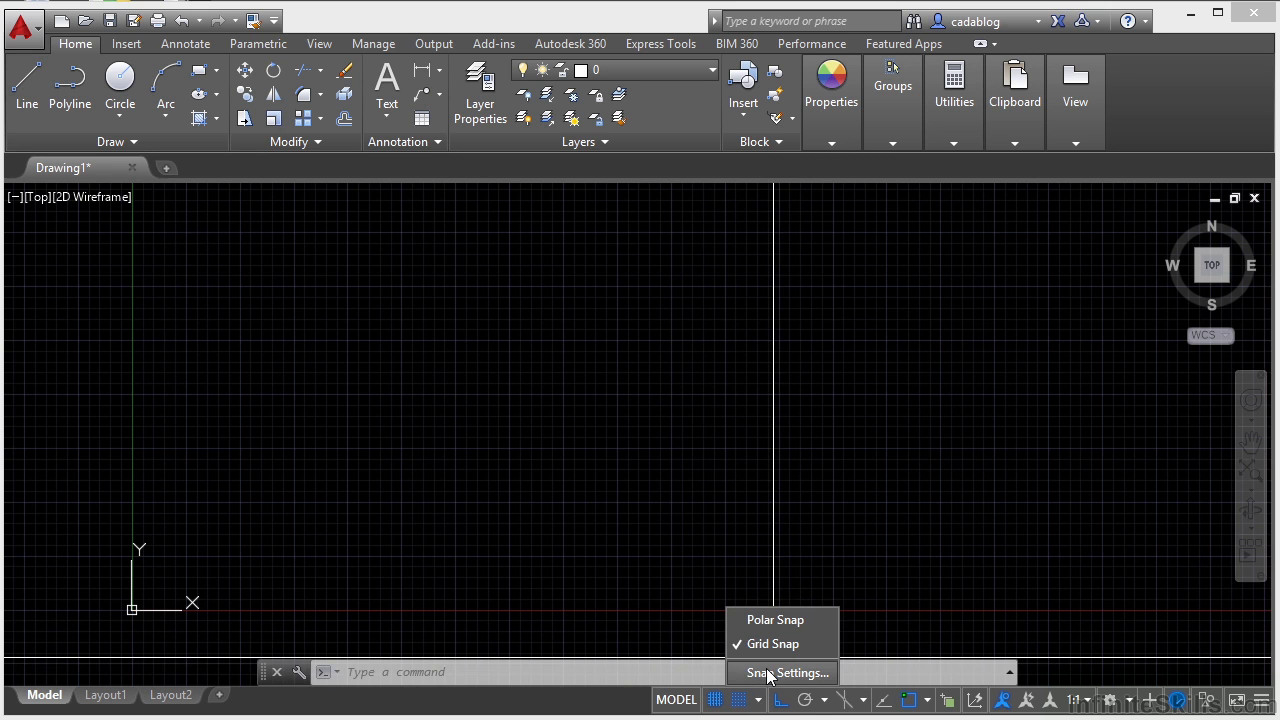
left_click(768, 673)
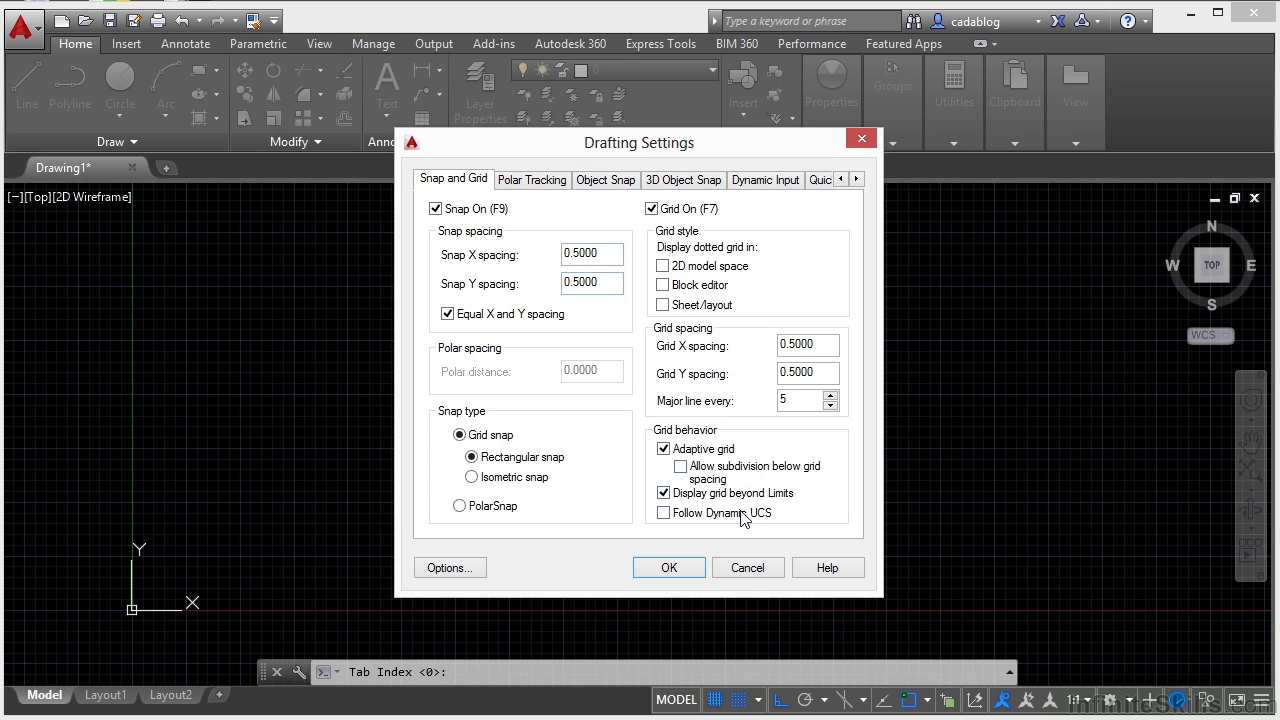
left_click(746, 568)
left_click(738, 699)
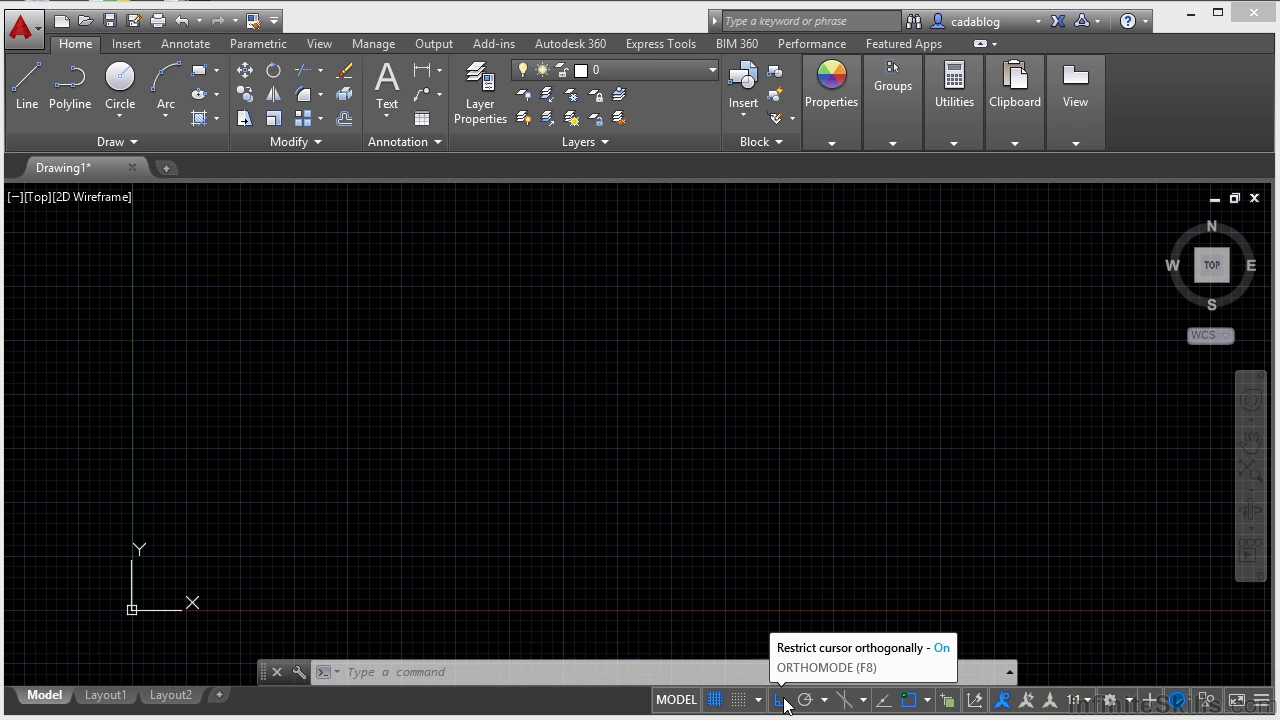
Toggle Ortho mode several times, then turn Polar Tracking on and off again
left_click(783, 699)
left_click(783, 699)
left_click(783, 699)
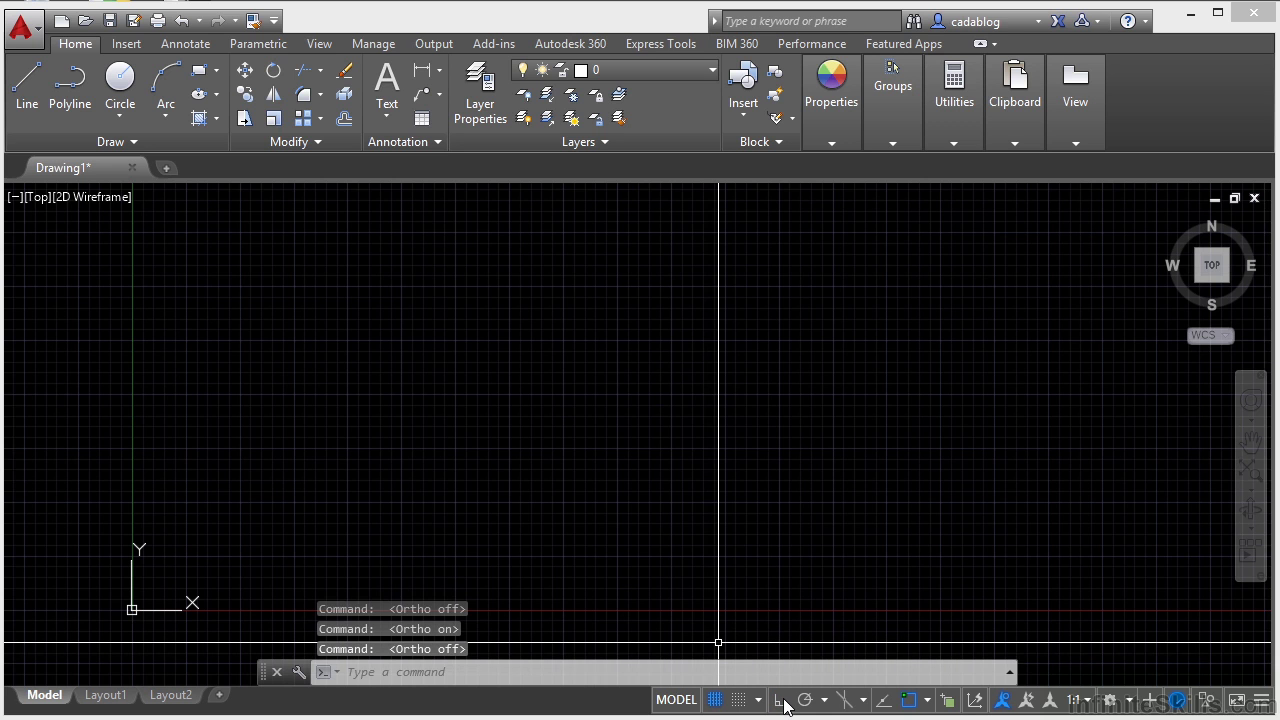
left_click(781, 700)
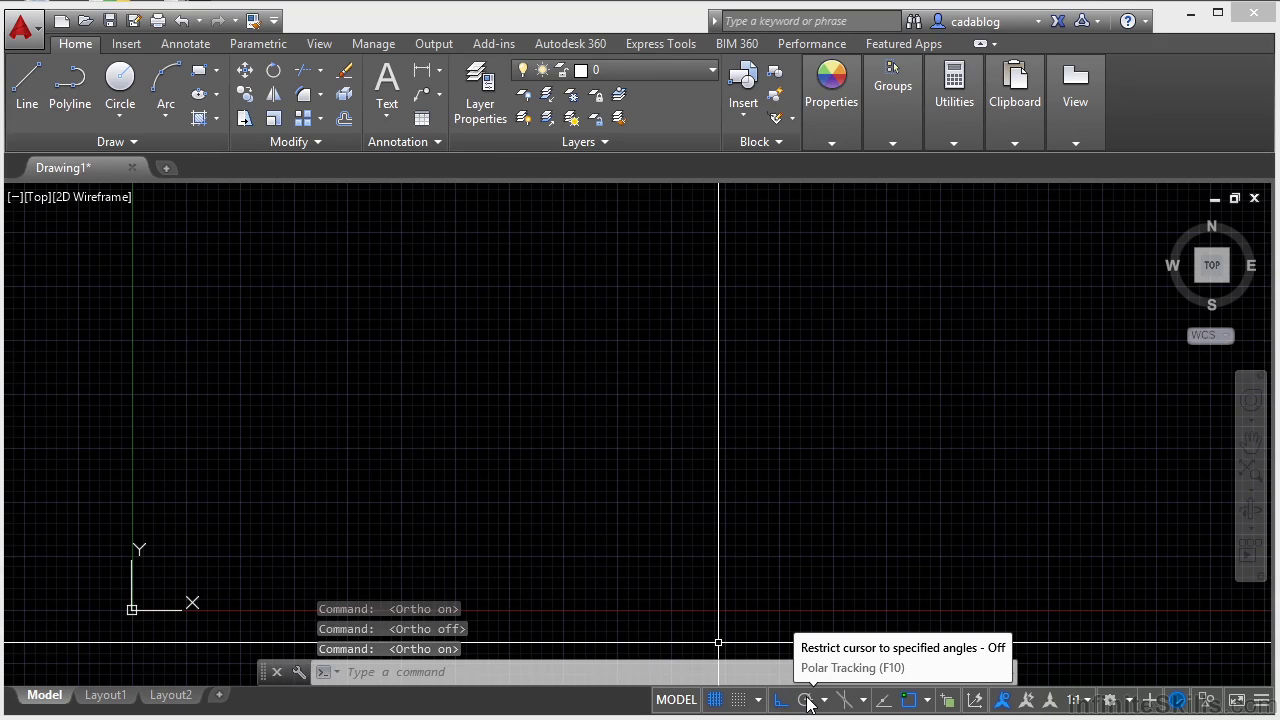
left_click(806, 700)
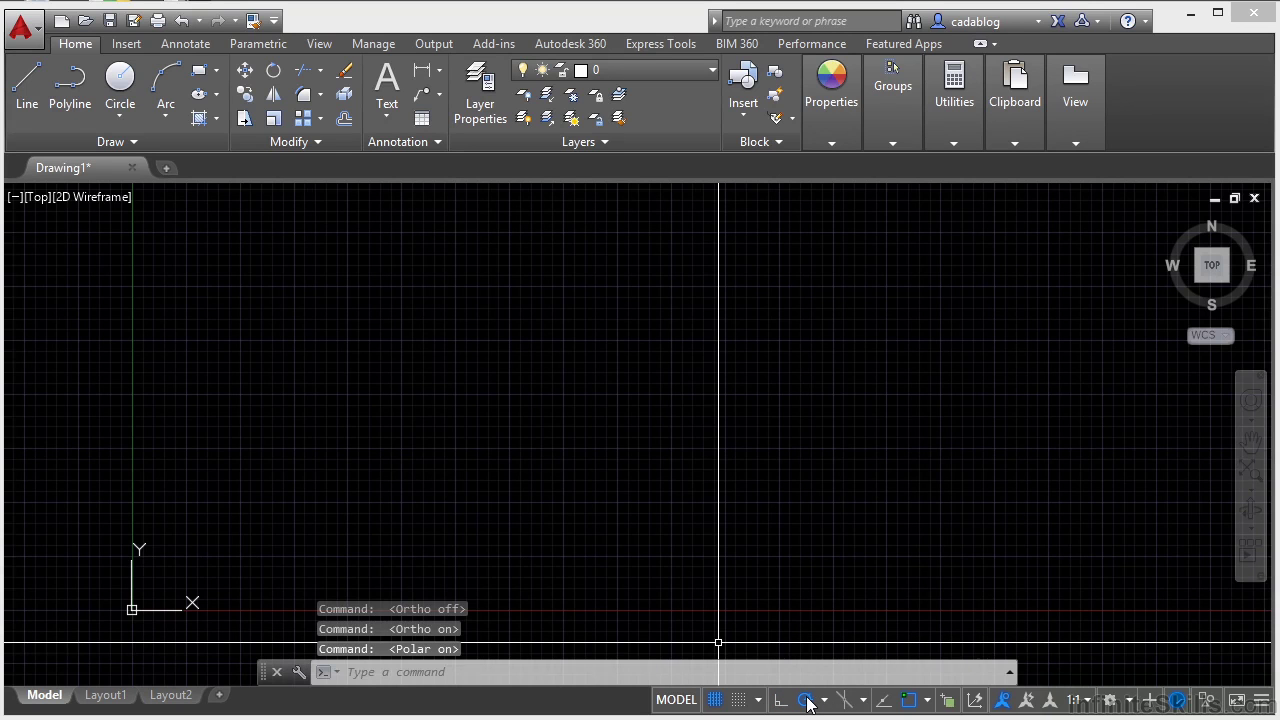
left_click(806, 700)
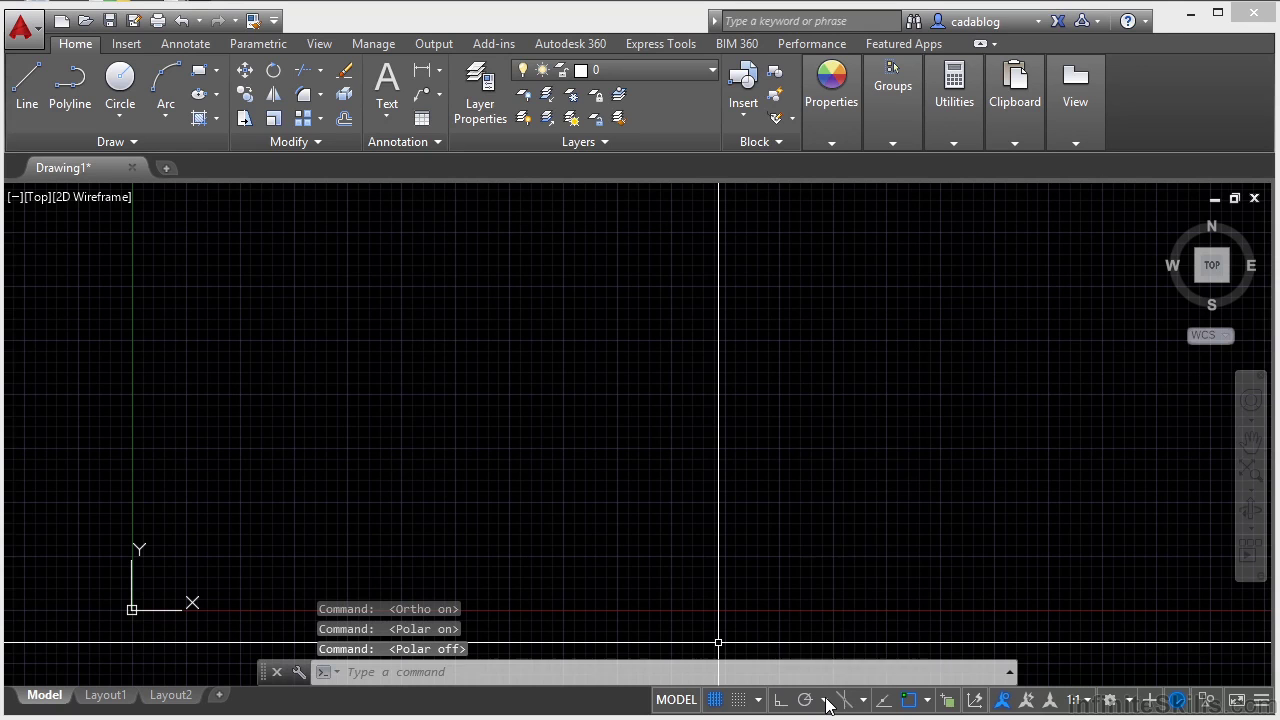
View the polar angle increments and polar tracking settings, then cancel, keeping the 90° increment
left_click(825, 701)
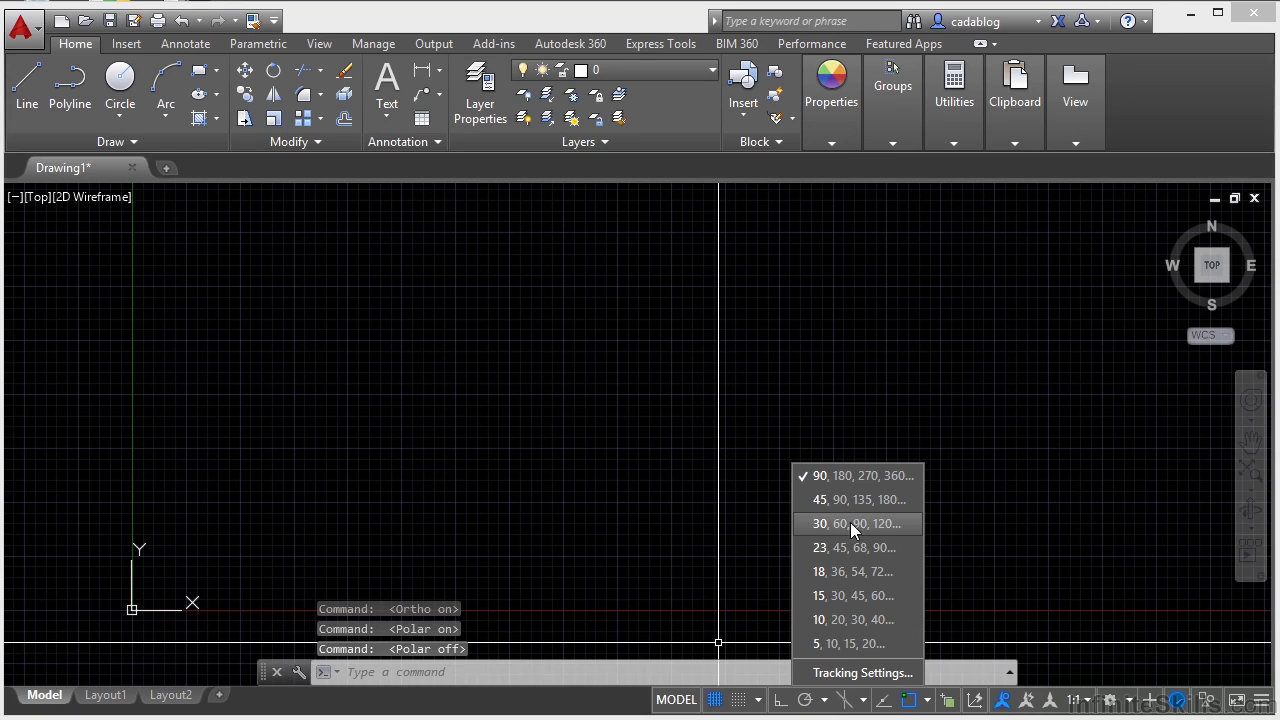
left_click(855, 673)
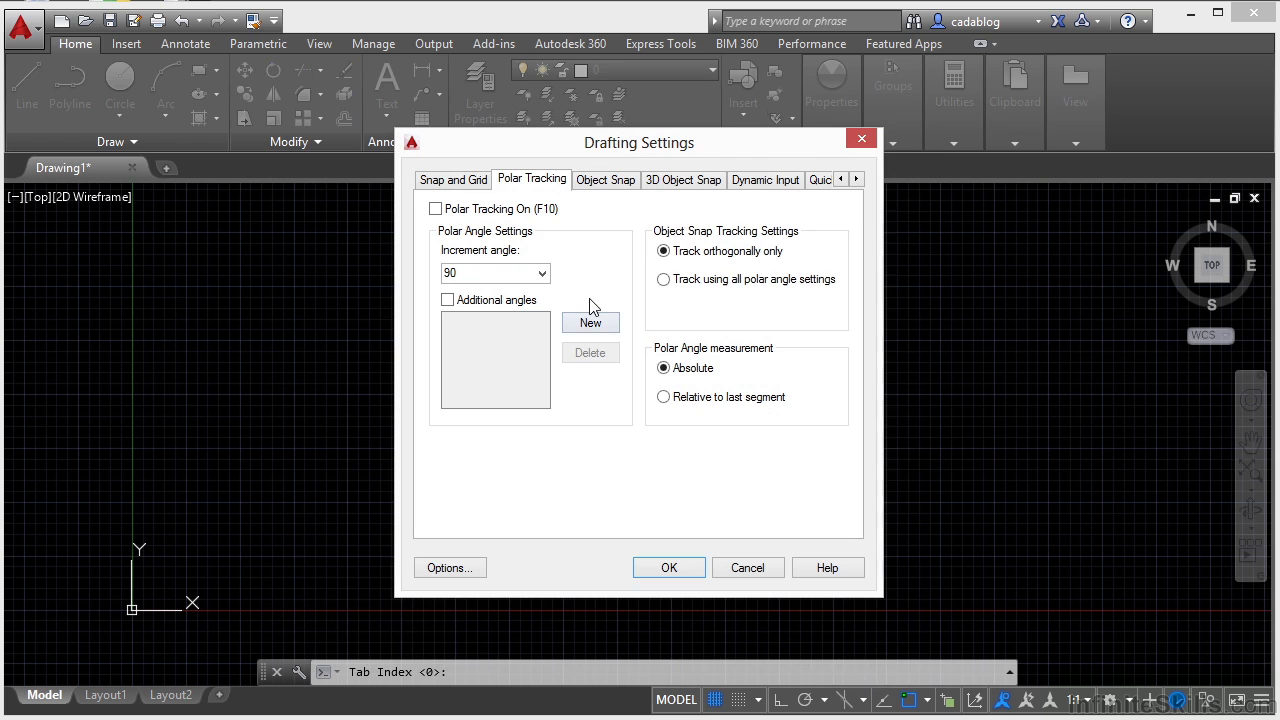
left_click(745, 568)
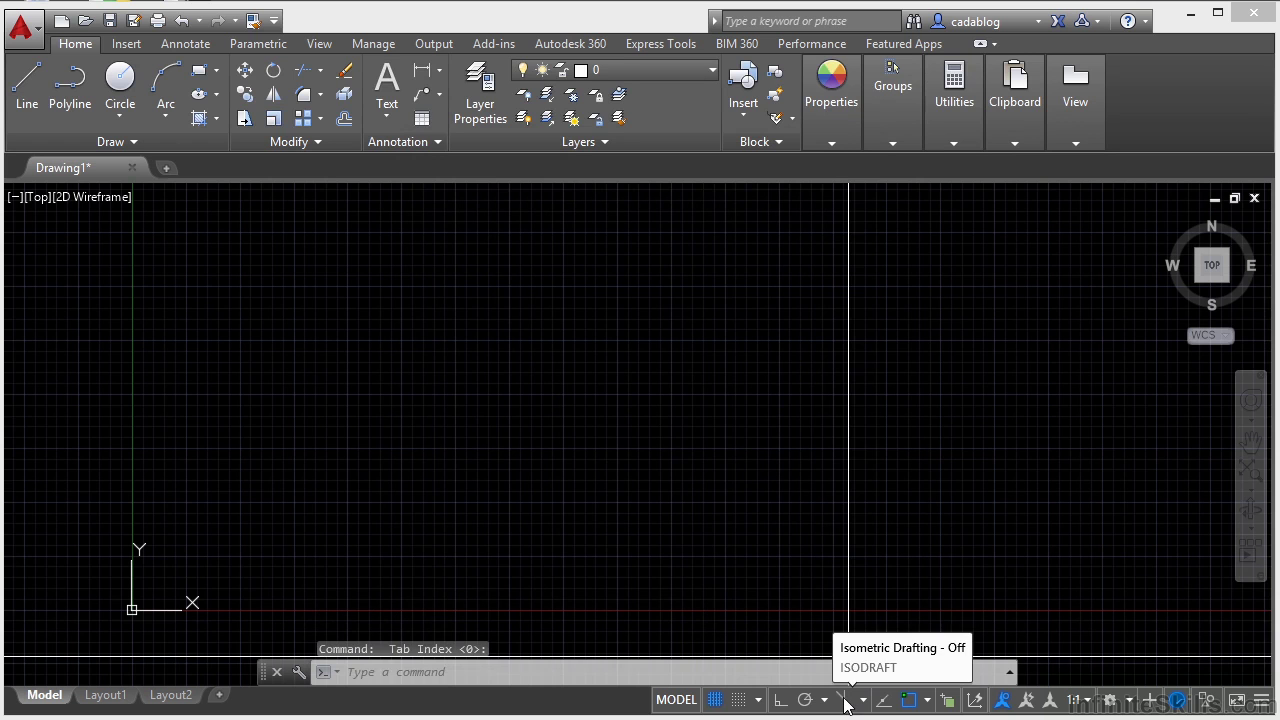
Turn Isometric Drafting on and select Isoplane Top from its list
left_click(847, 700)
left_click(843, 701)
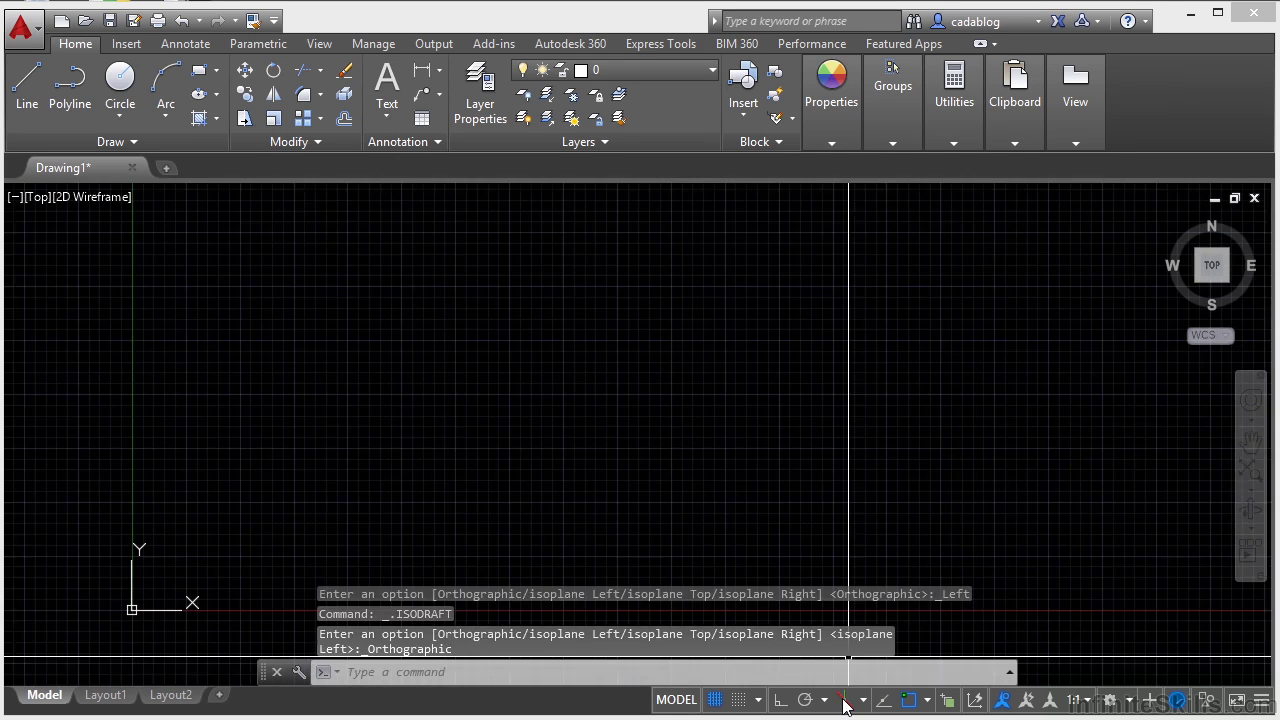
left_click(843, 701)
left_click(863, 700)
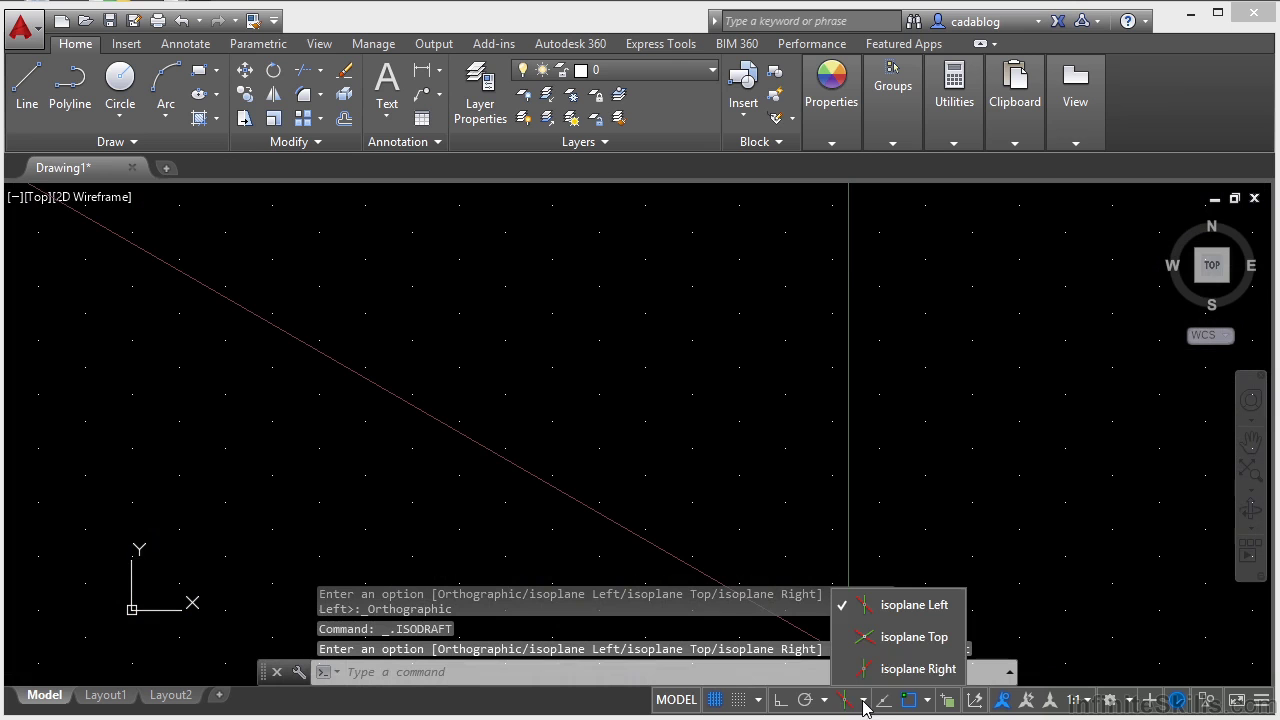
left_click(897, 648)
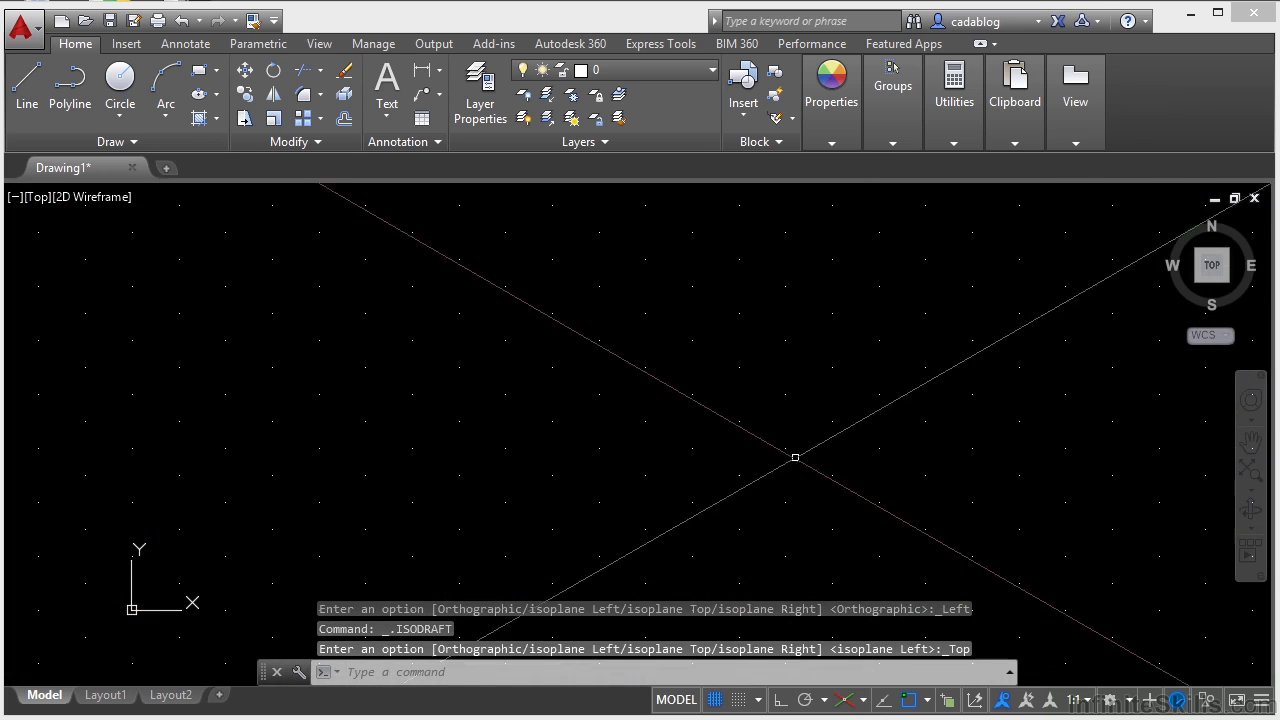
Draw a closed four-line rhombus on the top isoplane using LINE with Ortho (F8) on
type("l")
key("Return")
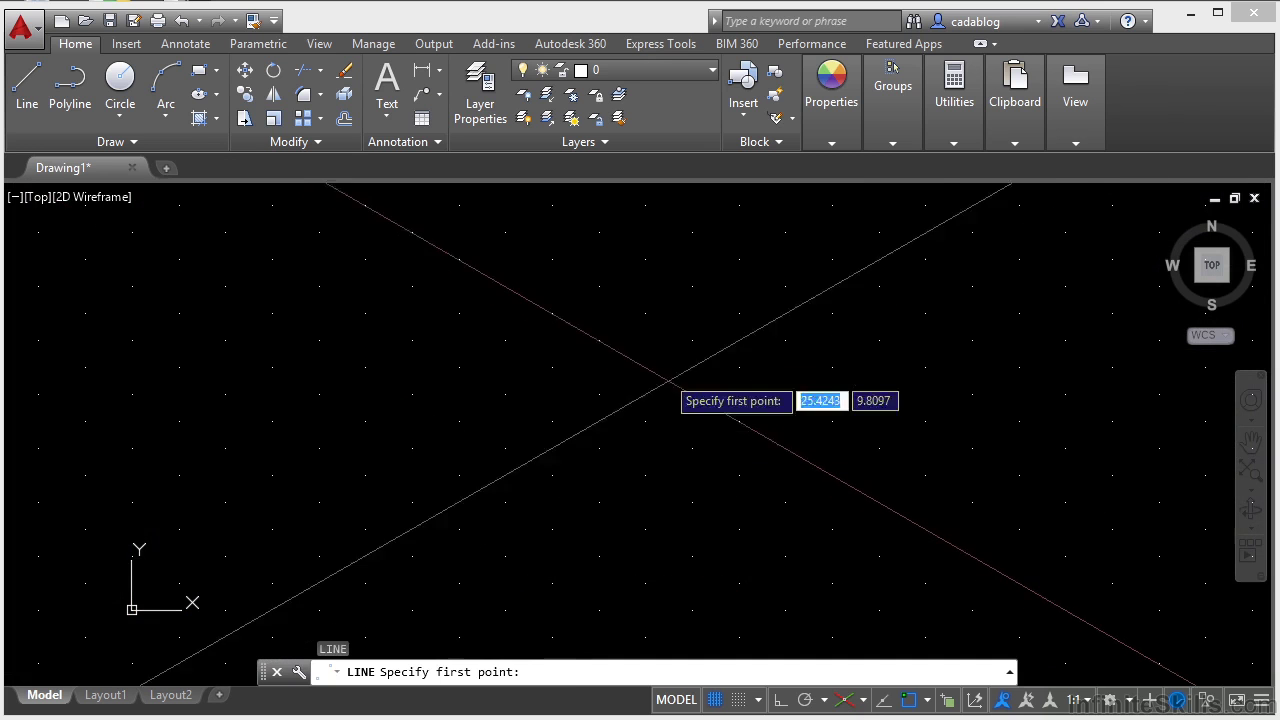
left_click(538, 373)
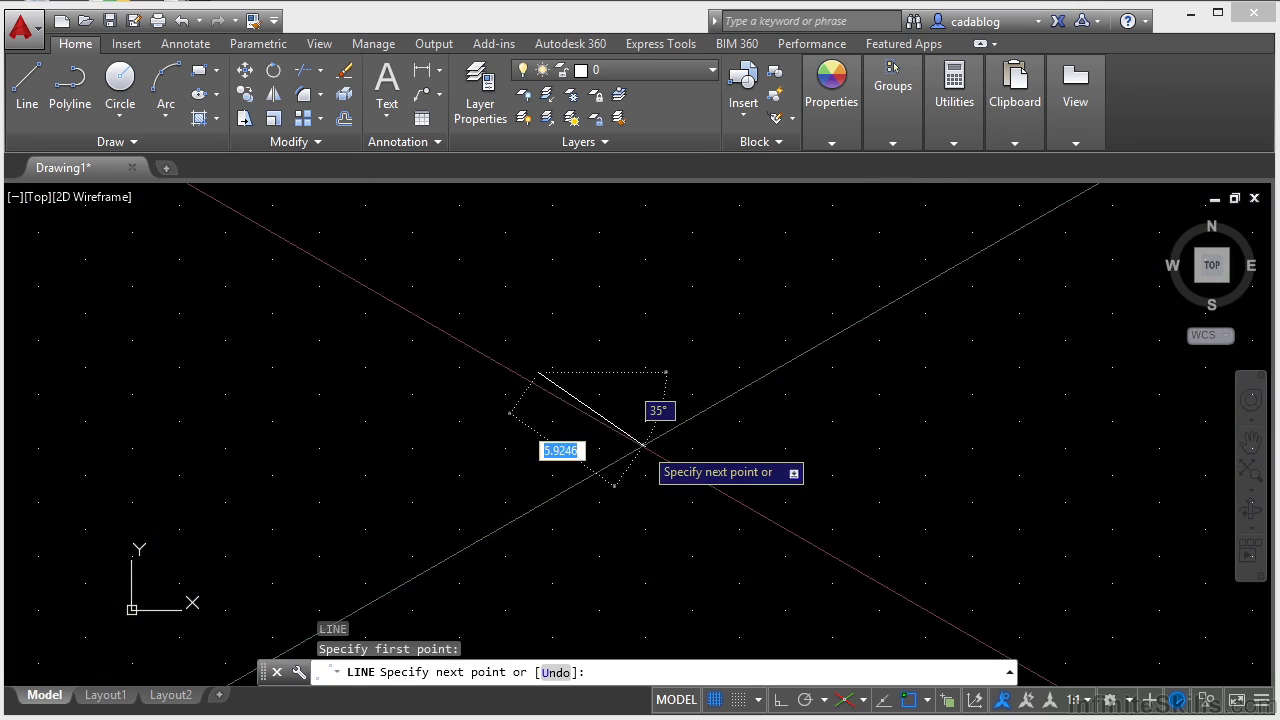
key("F8")
left_click(653, 437)
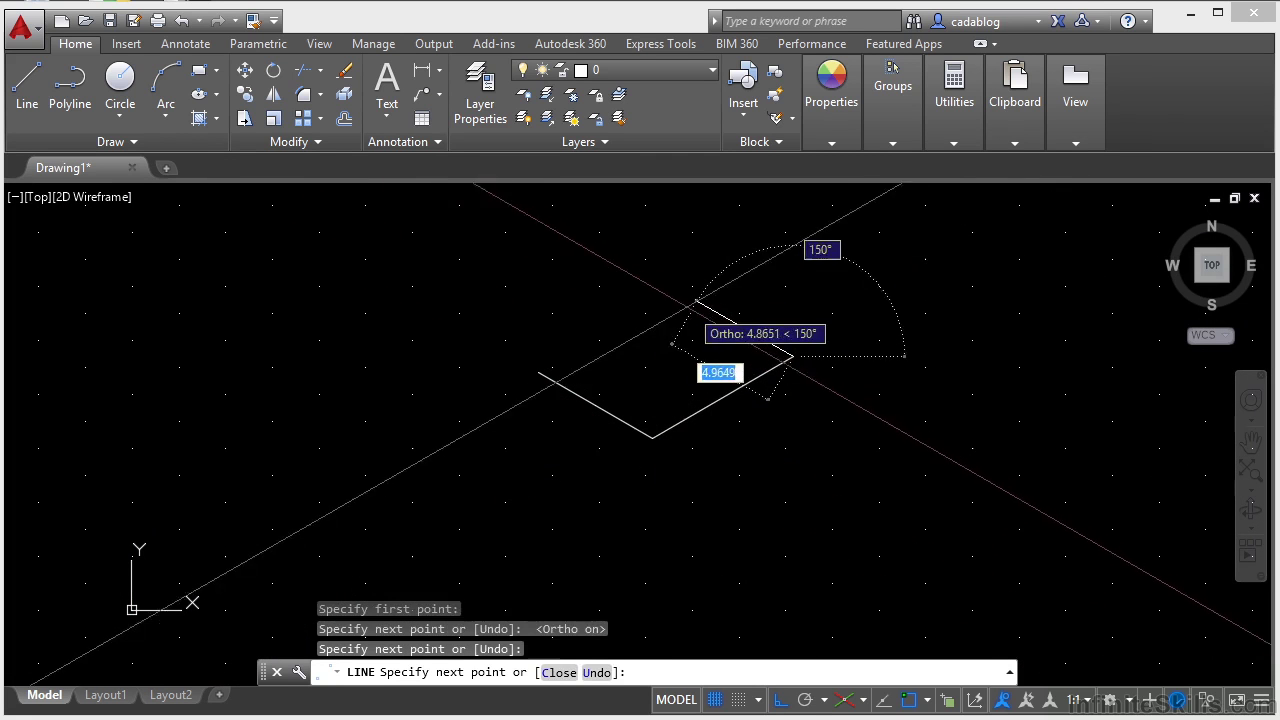
left_click(656, 277)
left_click(539, 373)
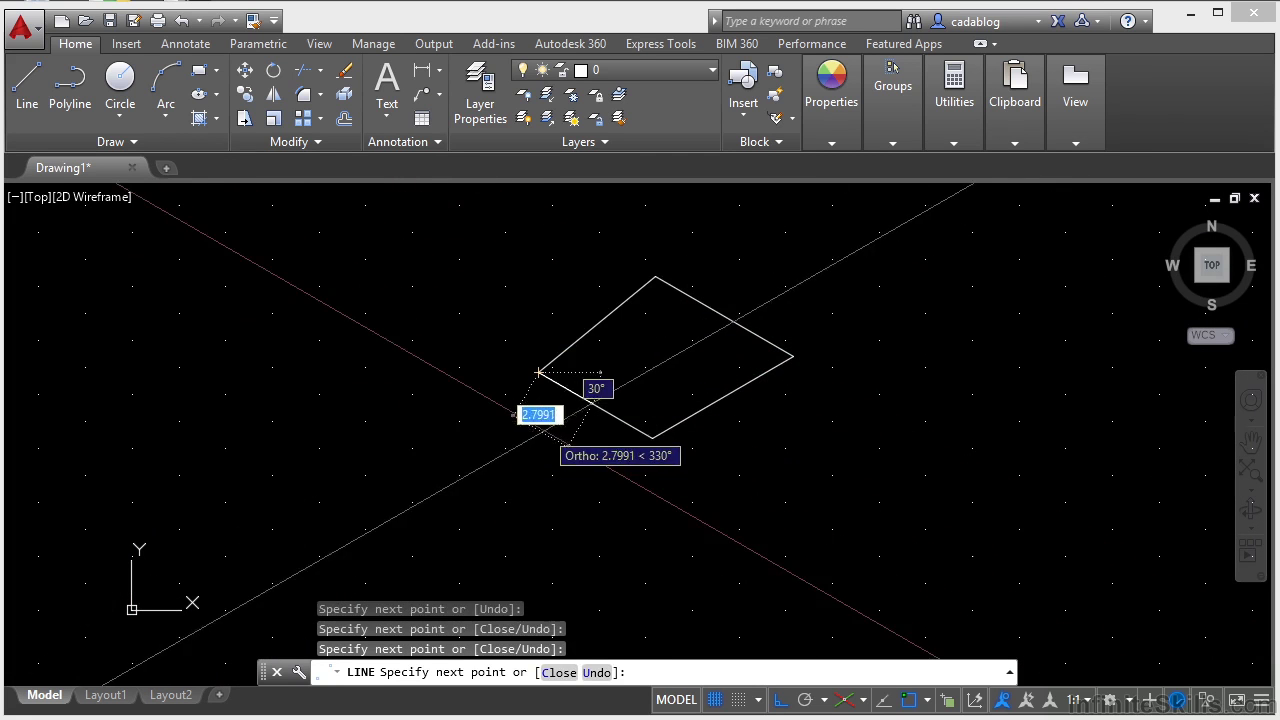
Switch the isometric plane to Isoplane Right
left_click(850, 706)
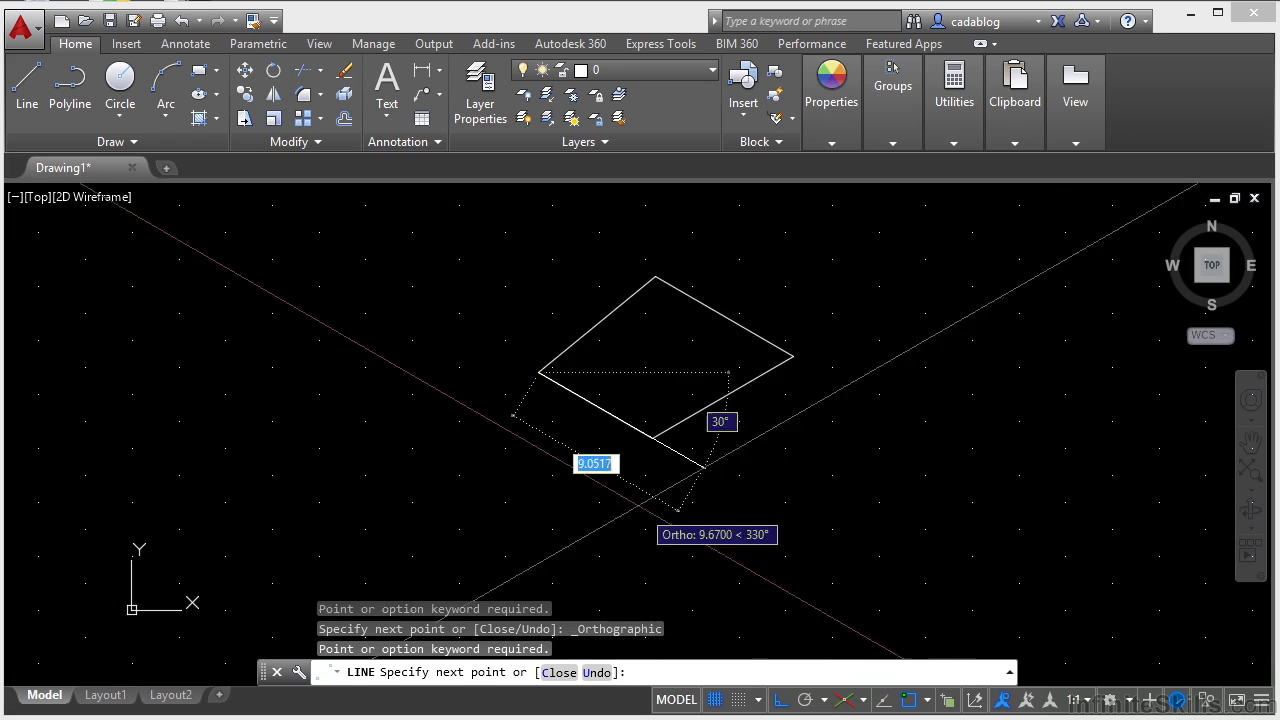
left_click(863, 699)
left_click(890, 668)
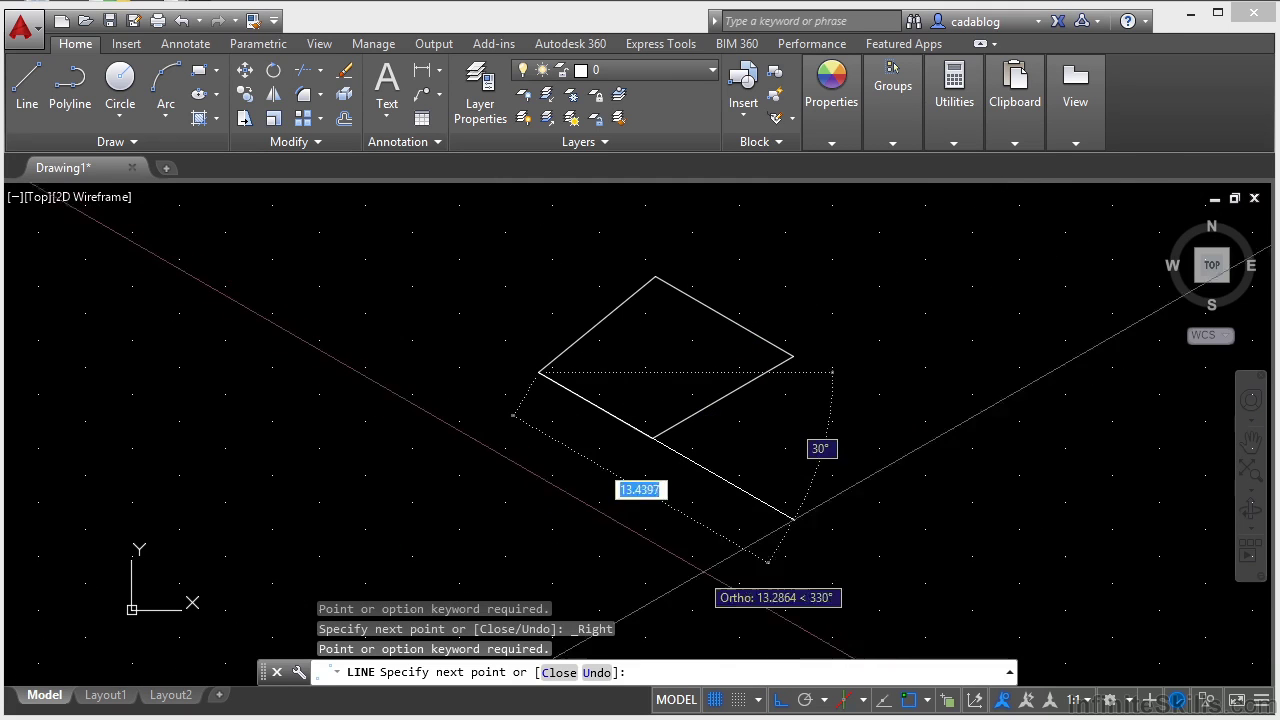
End the line command, turn Isometric Drafting off, and turn Object Snap Tracking on
key("Escape")
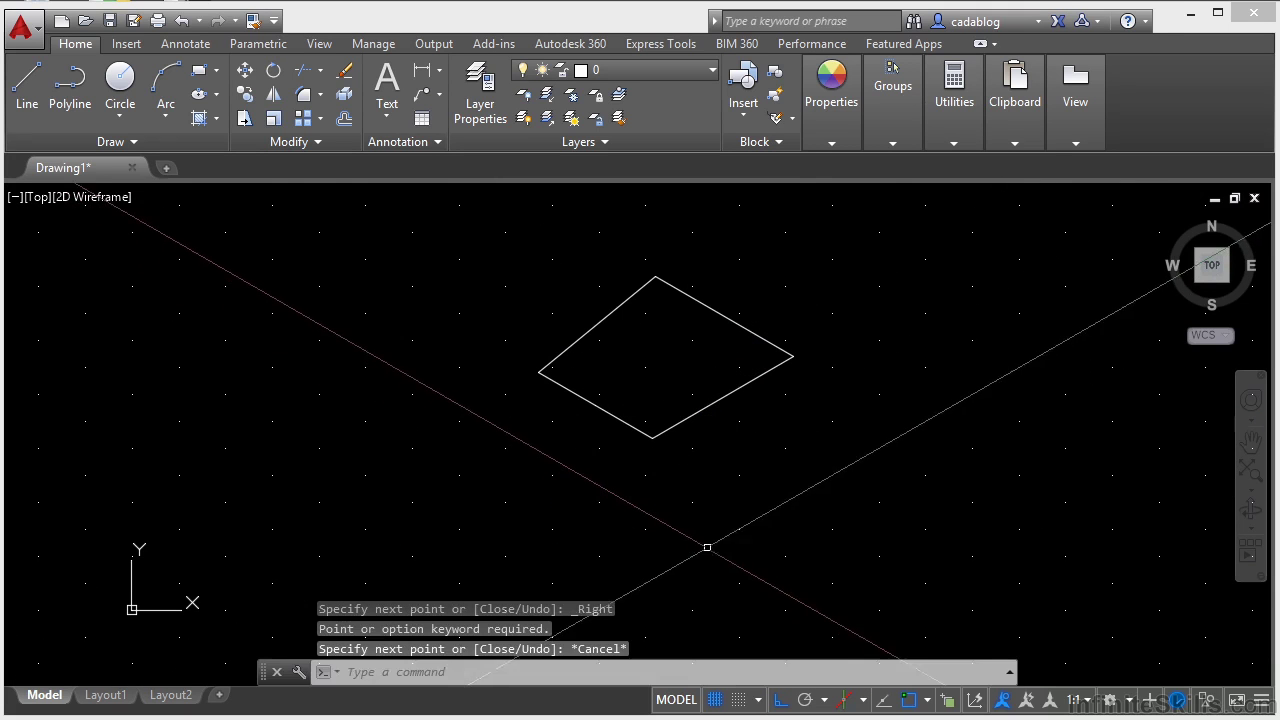
left_click(851, 700)
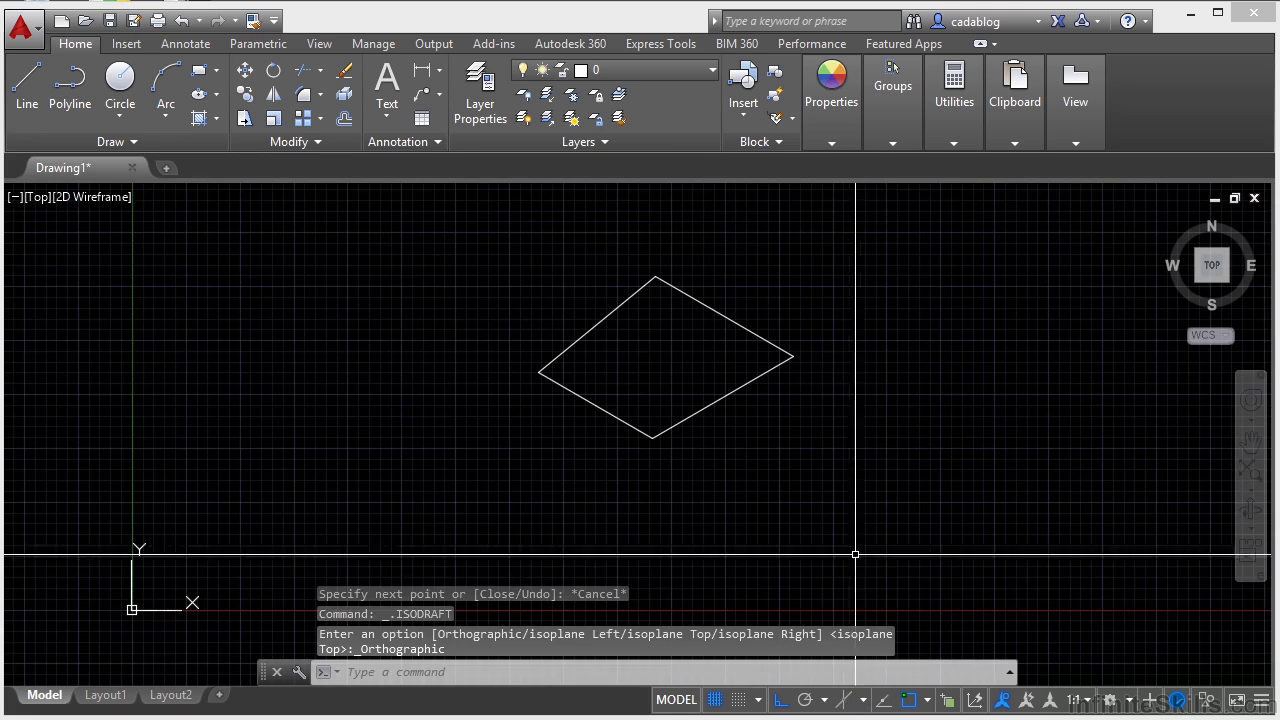
left_click(891, 703)
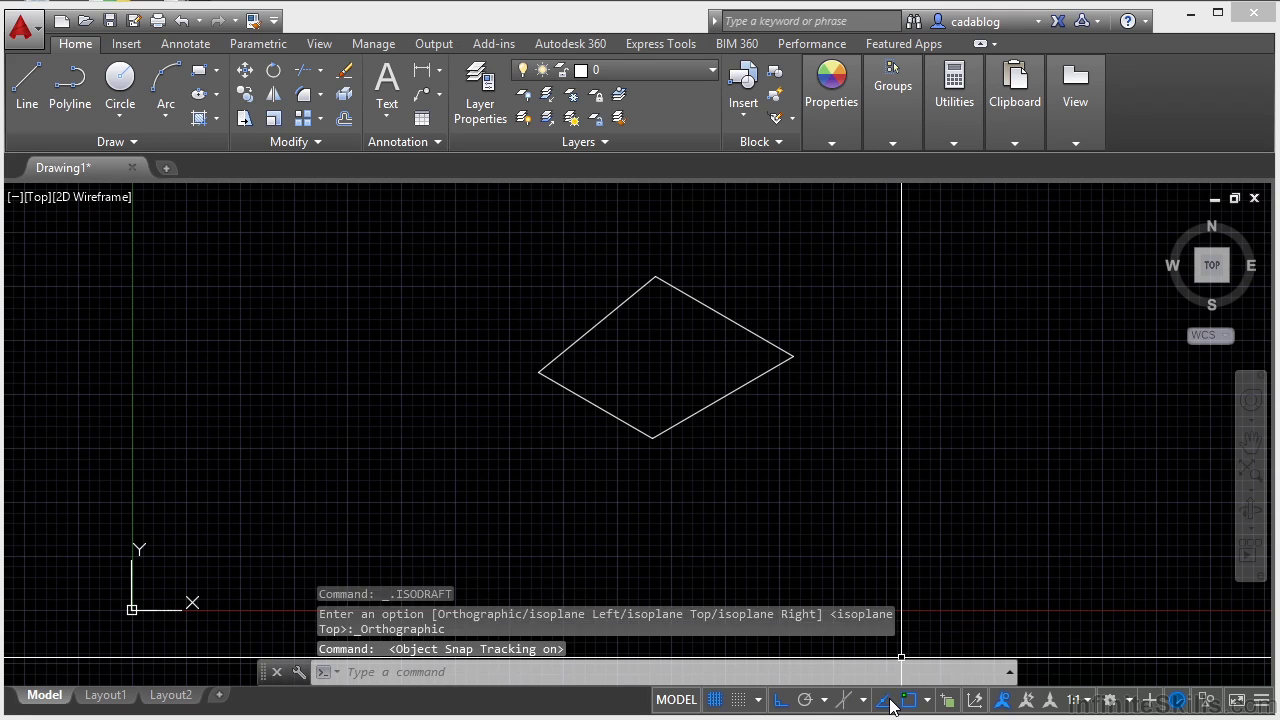
left_click(891, 703)
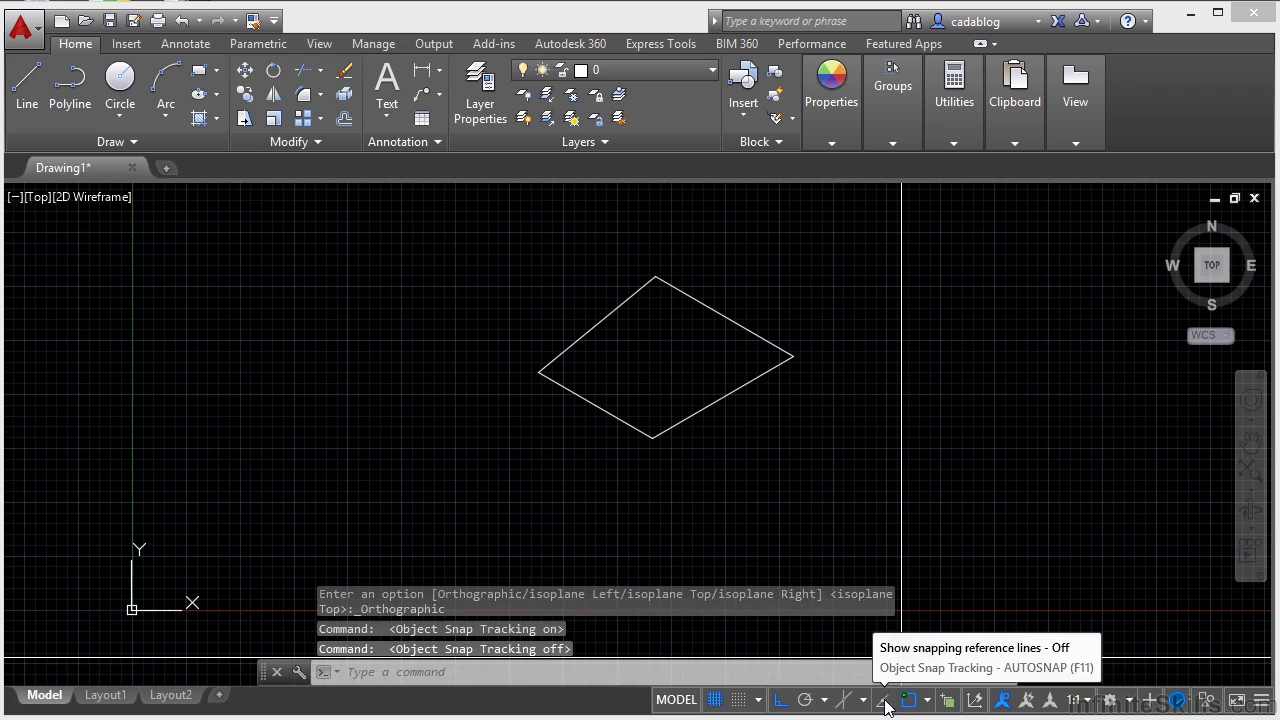
left_click(886, 703)
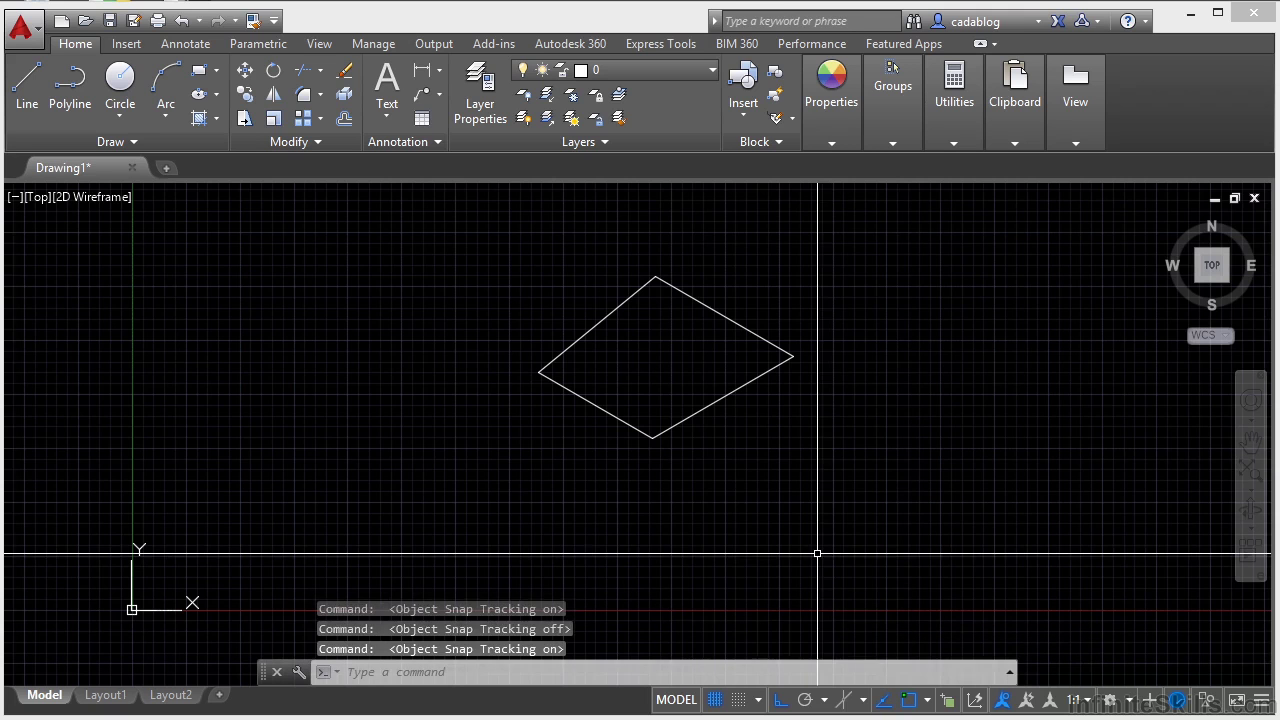
Draw a 30° line from the rhombus's bottom corner out past its right corner with Ortho off
type("l")
key("Return")
left_click(652, 437)
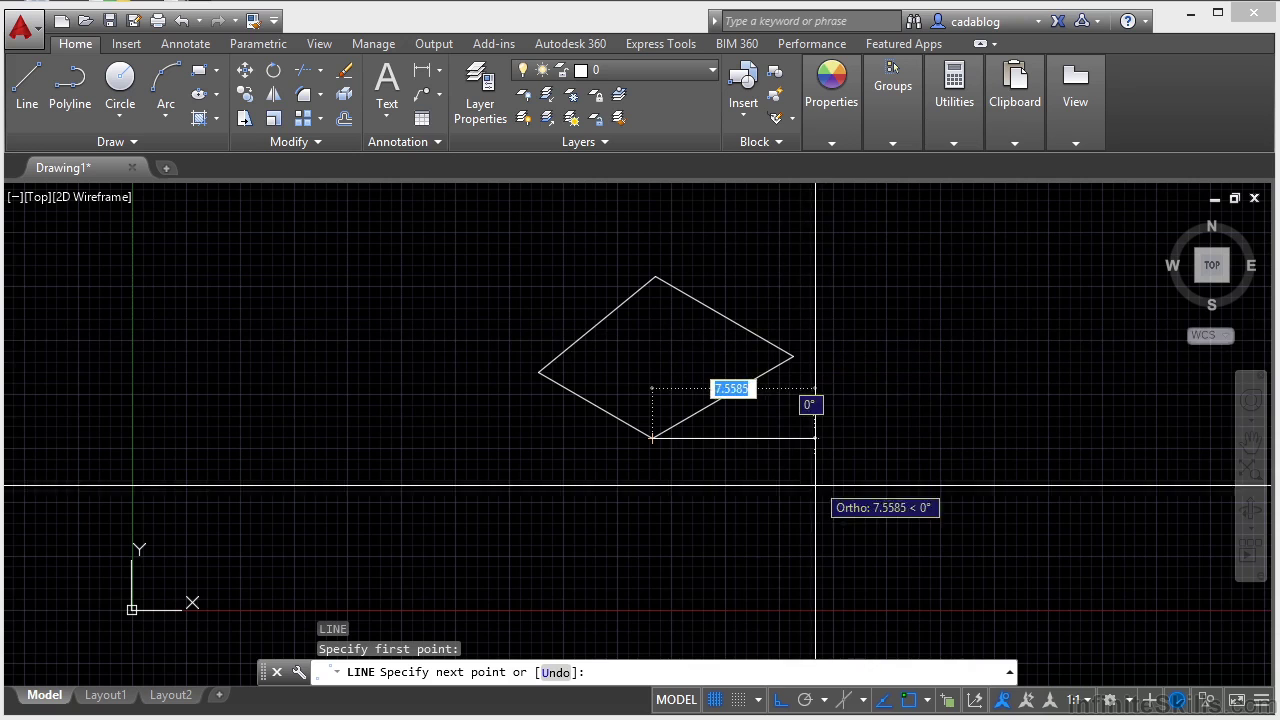
left_click(781, 700)
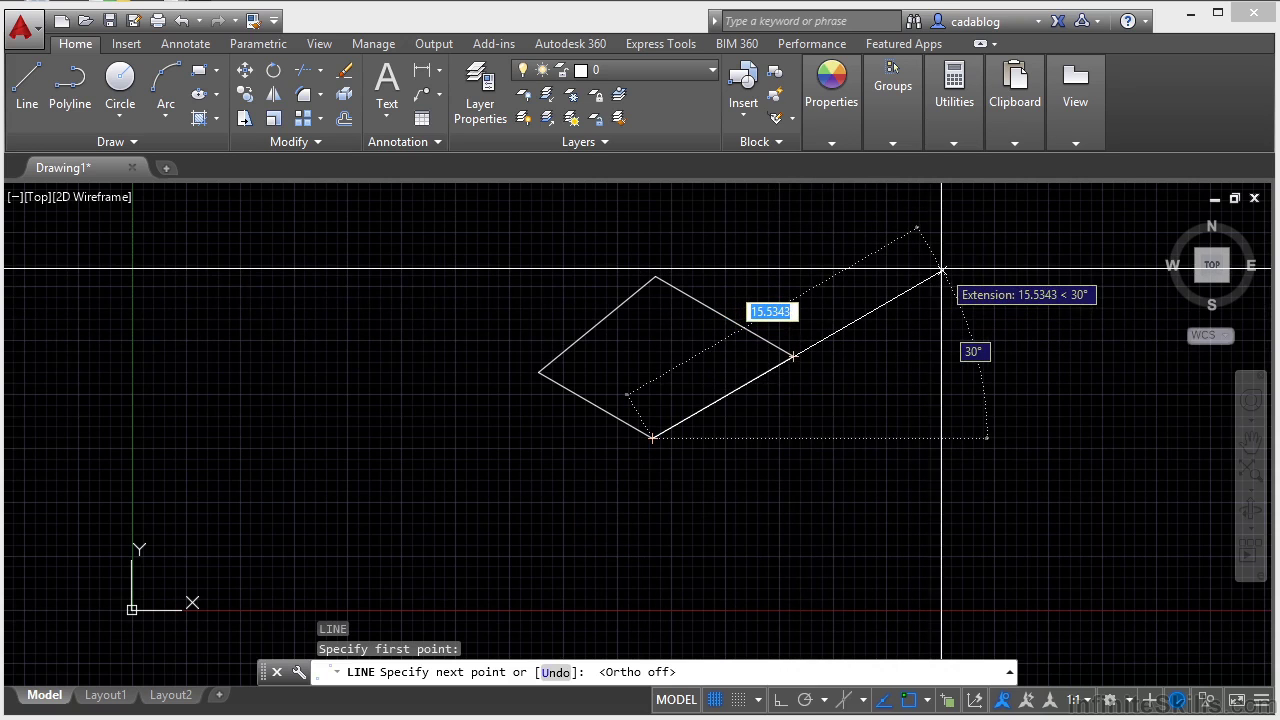
left_click(941, 270)
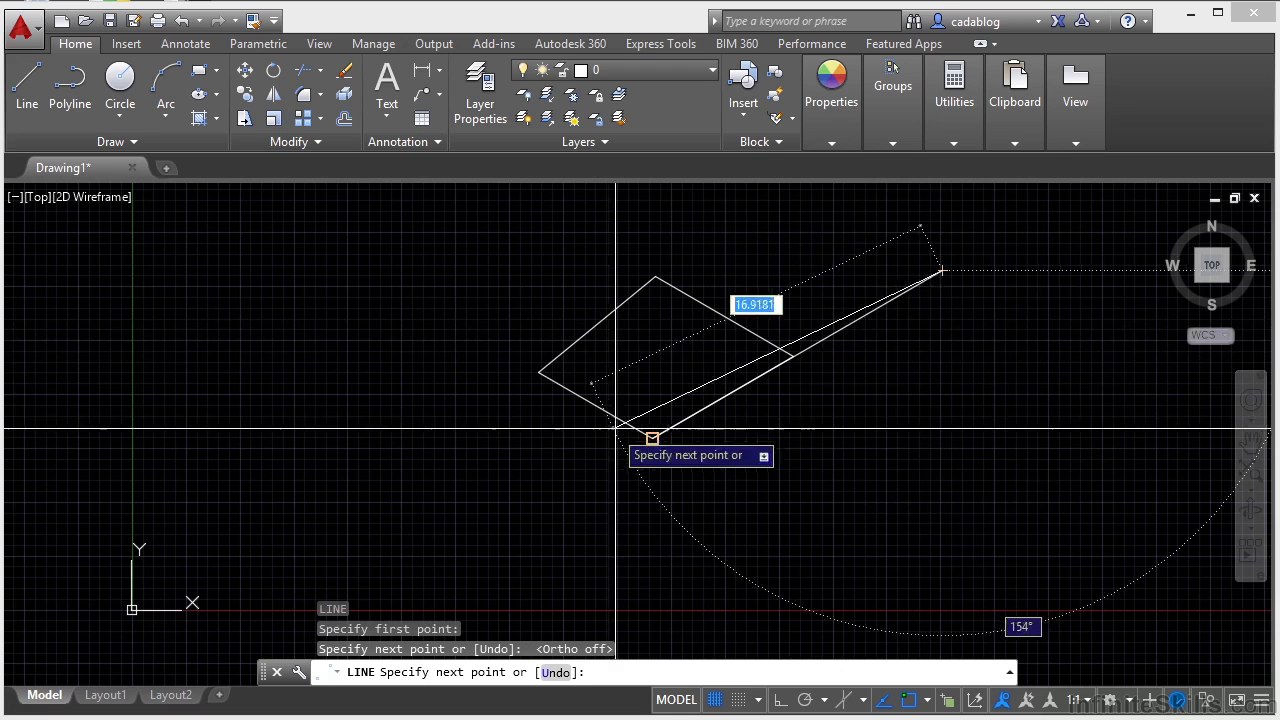
key("Escape")
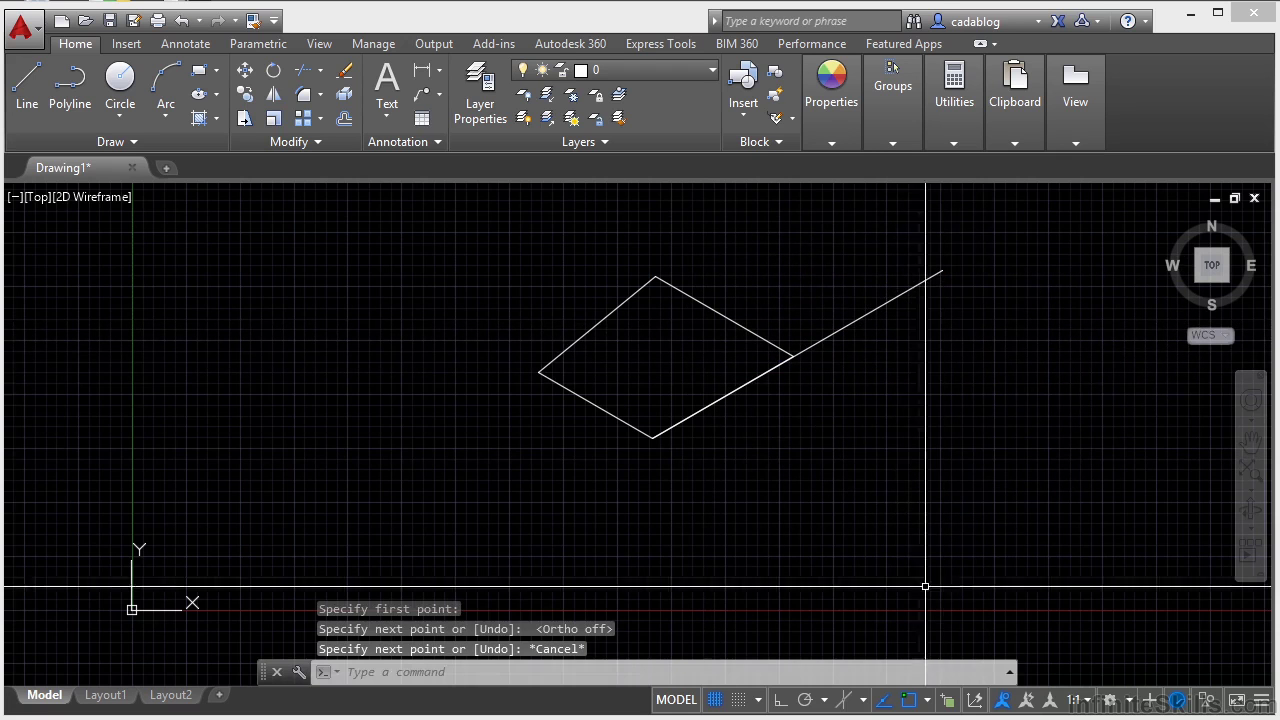
Toggle Object Snap off and on, leaving it on
left_click(909, 700)
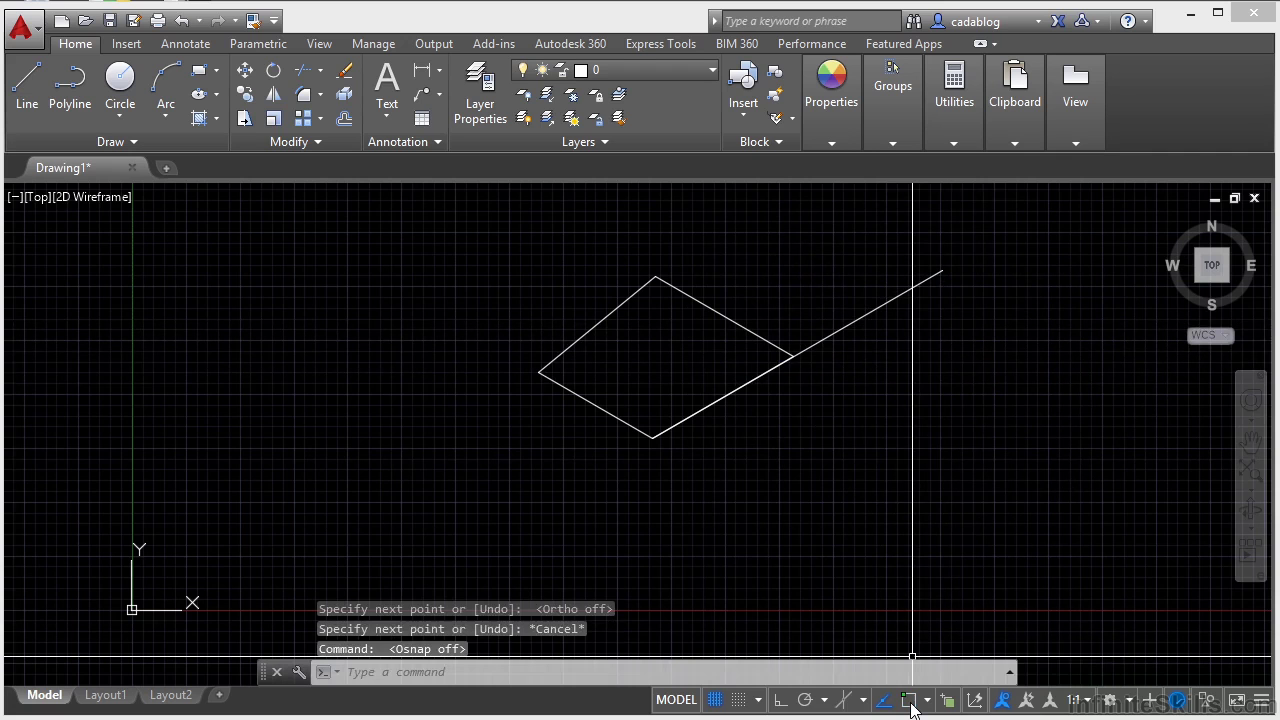
left_click(909, 700)
left_click(909, 700)
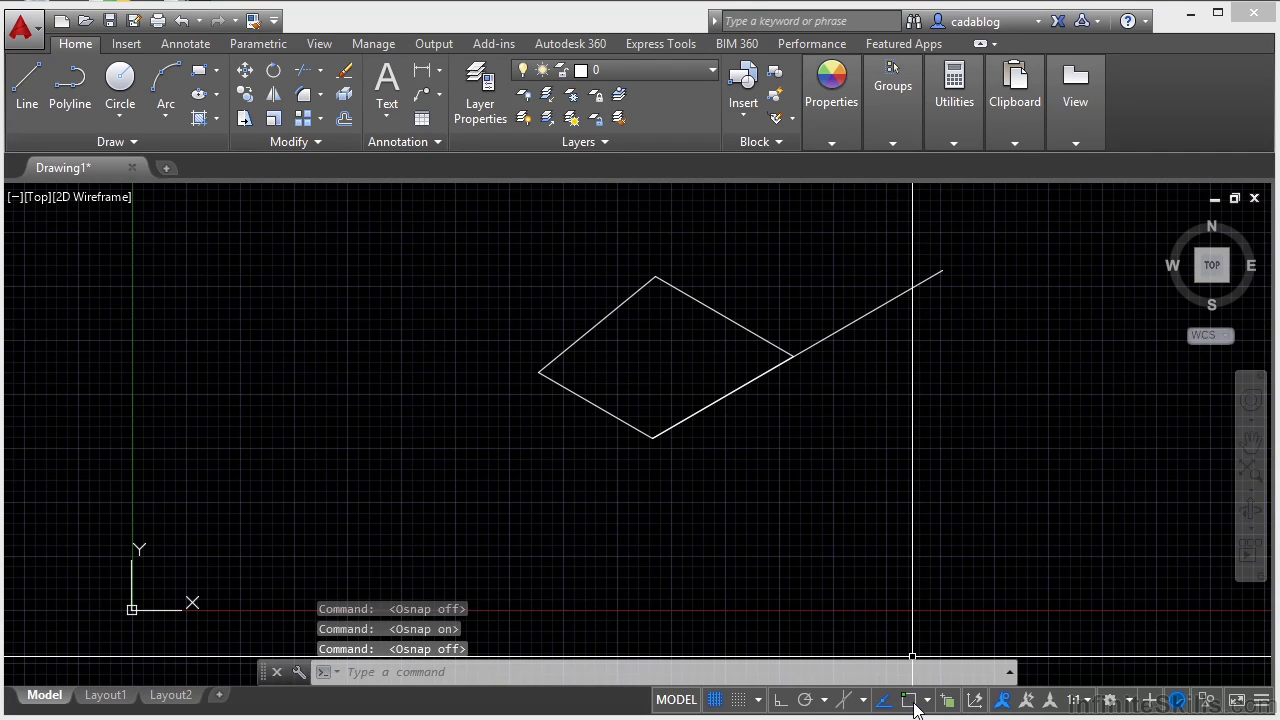
left_click(910, 701)
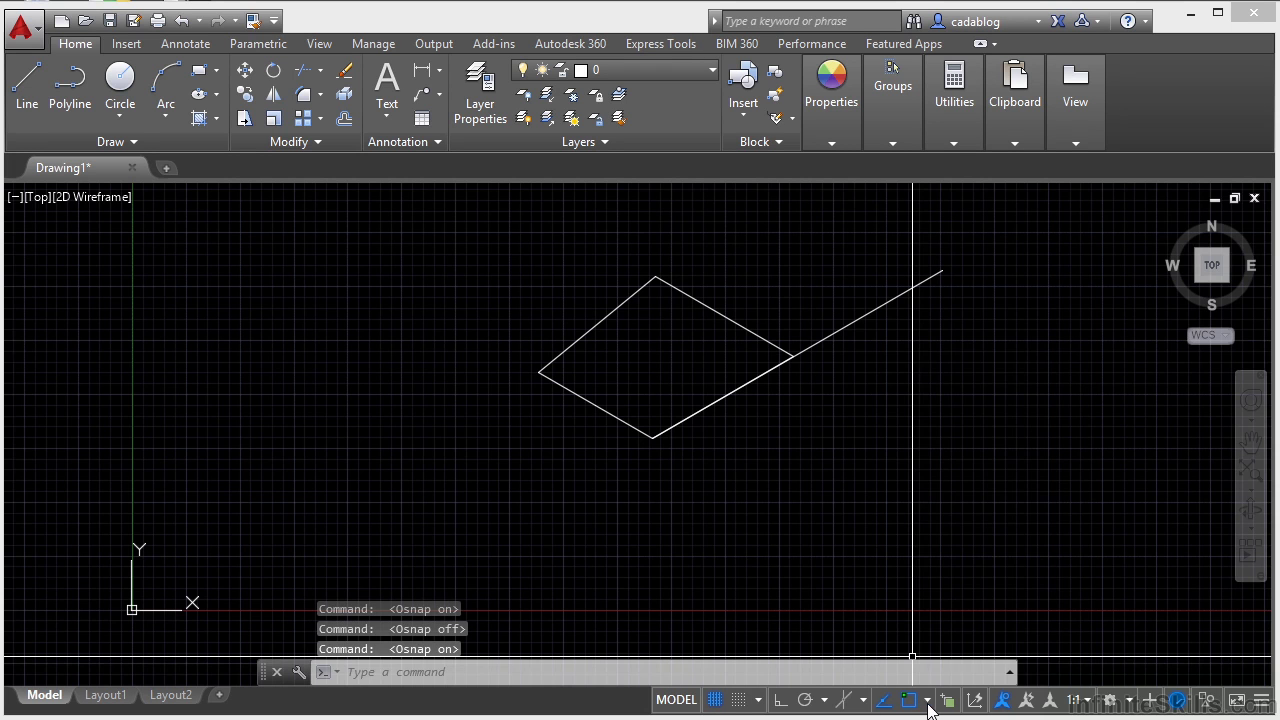
Add Midpoint and Quadrant to the object snap modes, then view and cancel Object Snap Settings
left_click(928, 701)
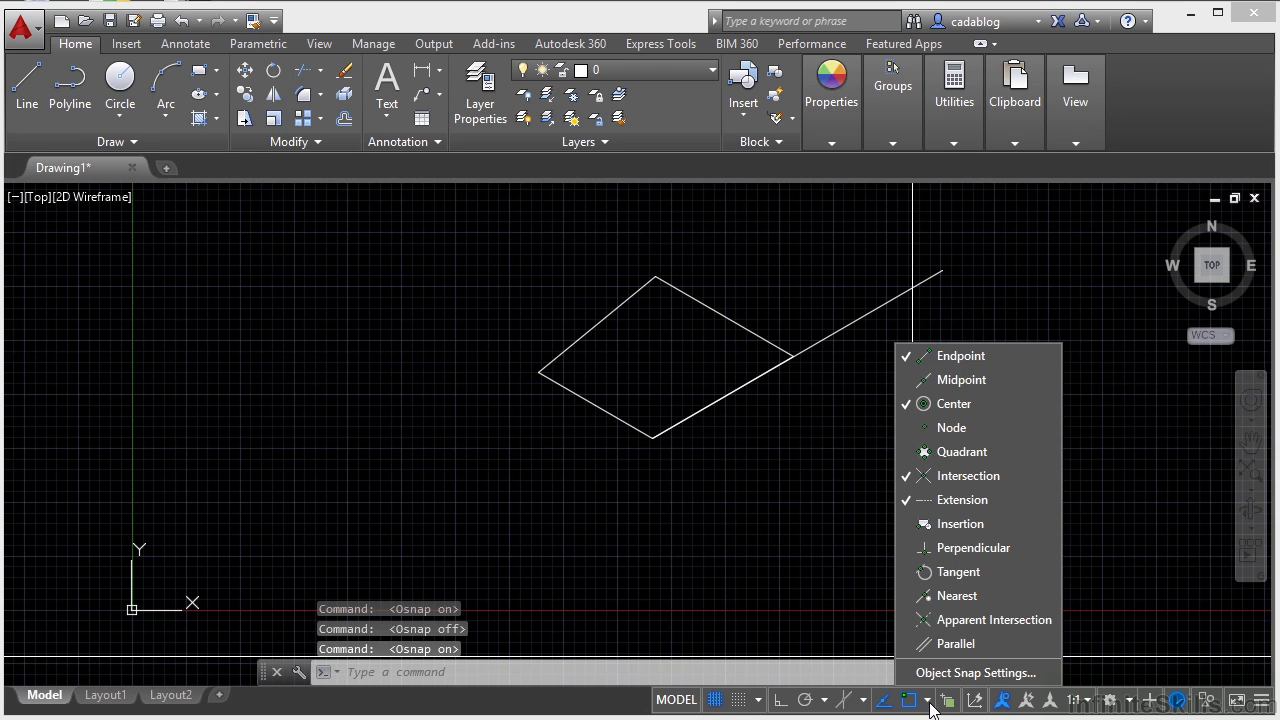
left_click(961, 381)
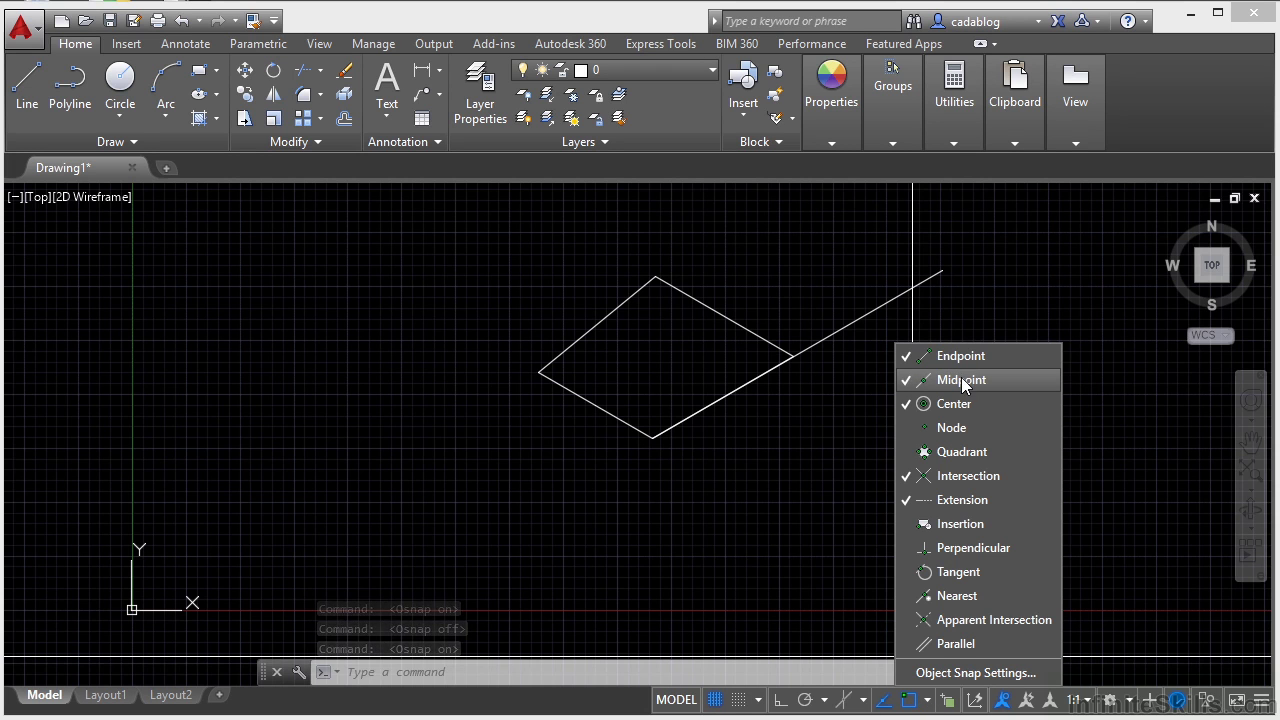
left_click(962, 452)
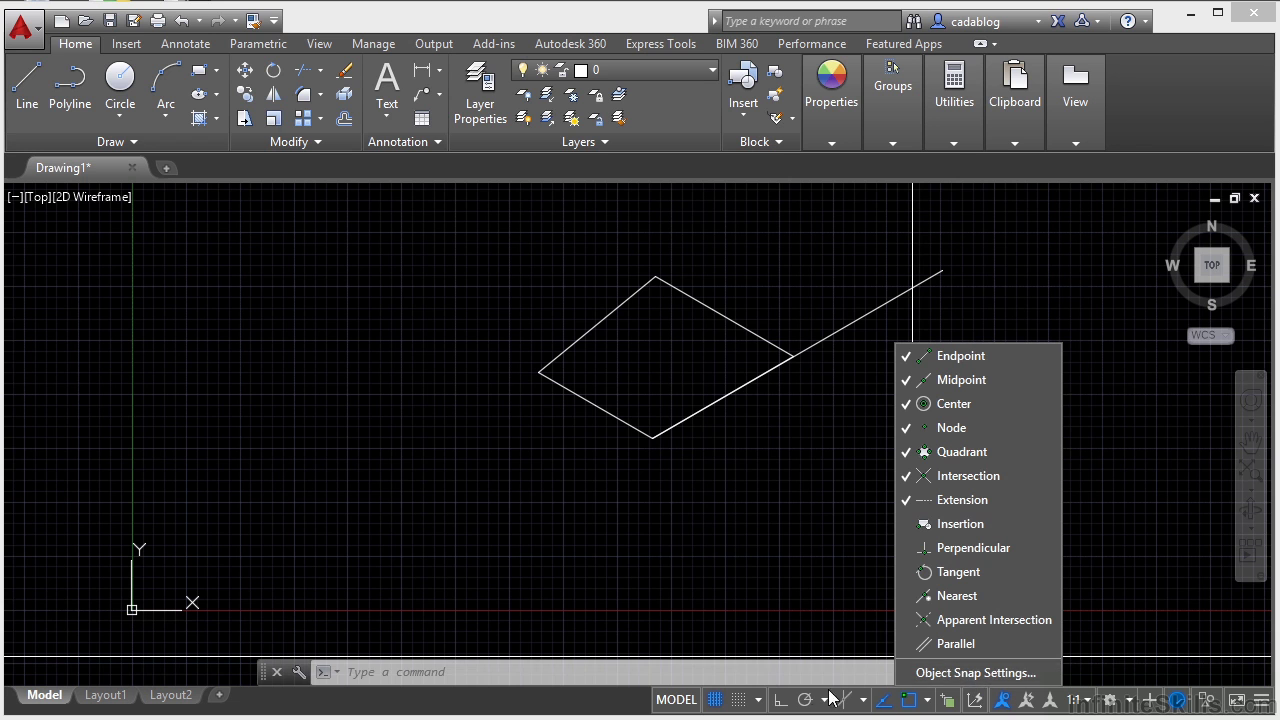
left_click(957, 672)
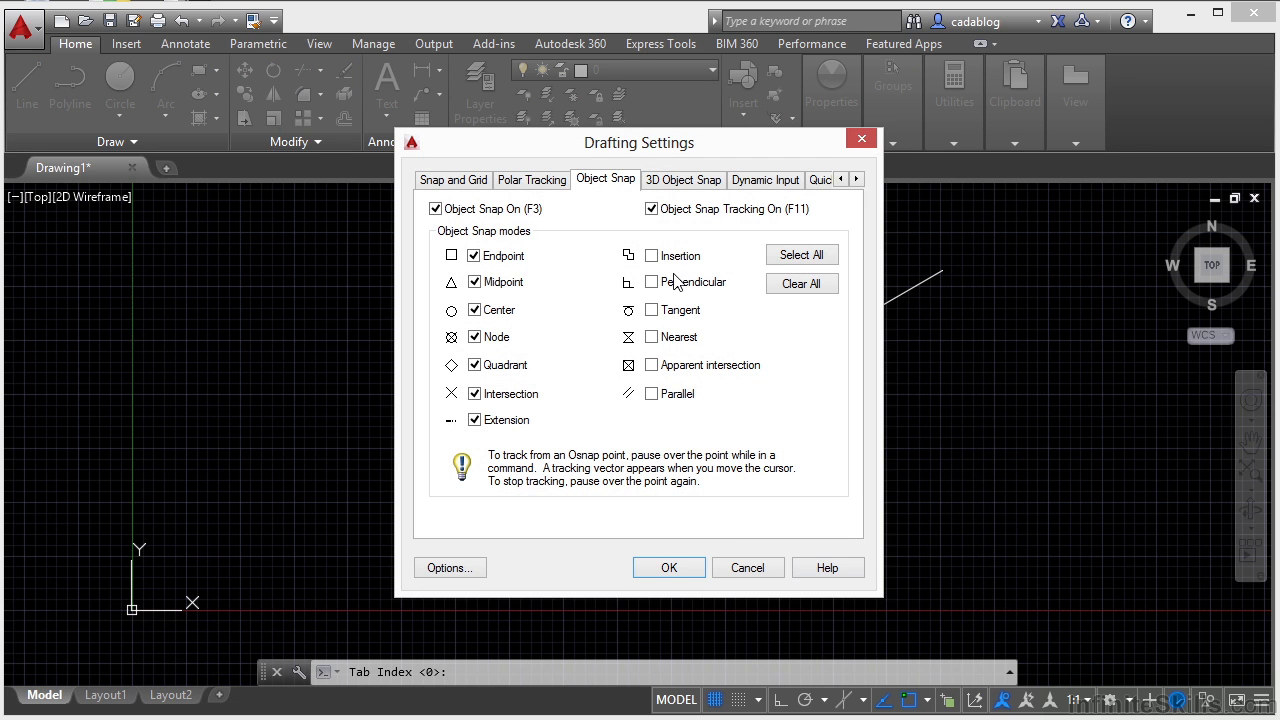
left_click(746, 568)
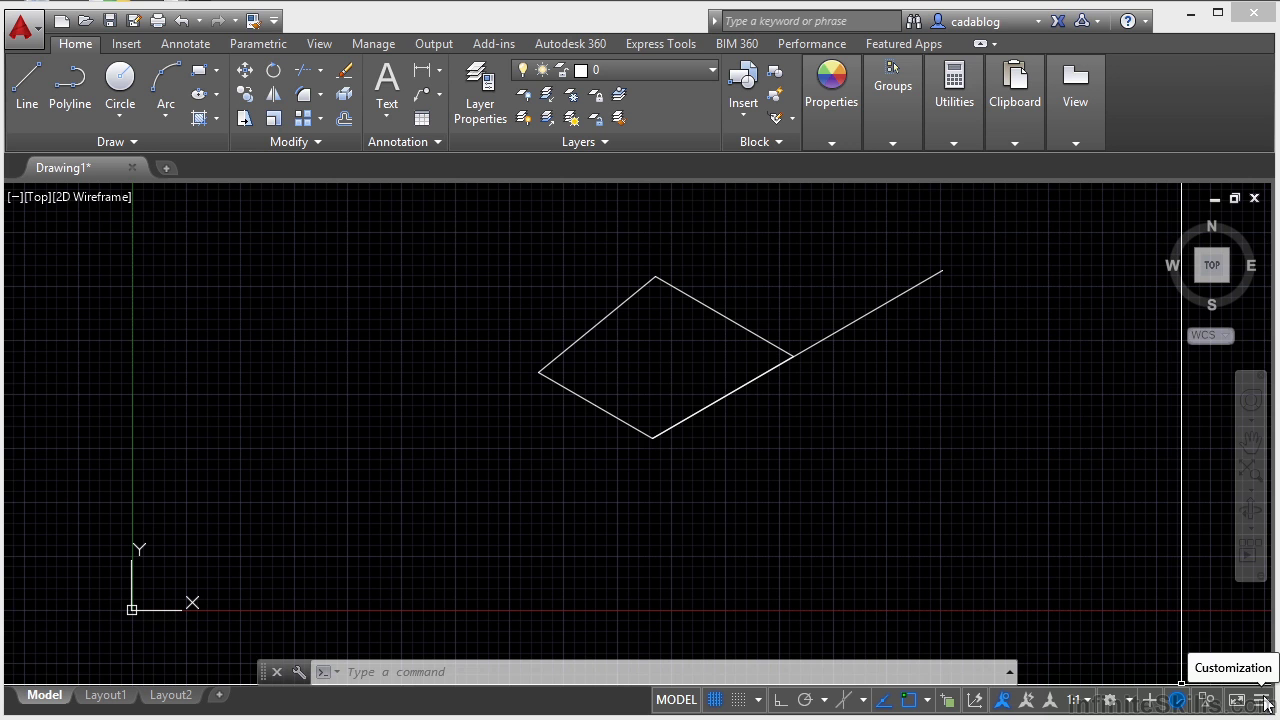
Toggle Clean Screen off and on, and add the Units control kept at Decimal
left_click(1264, 702)
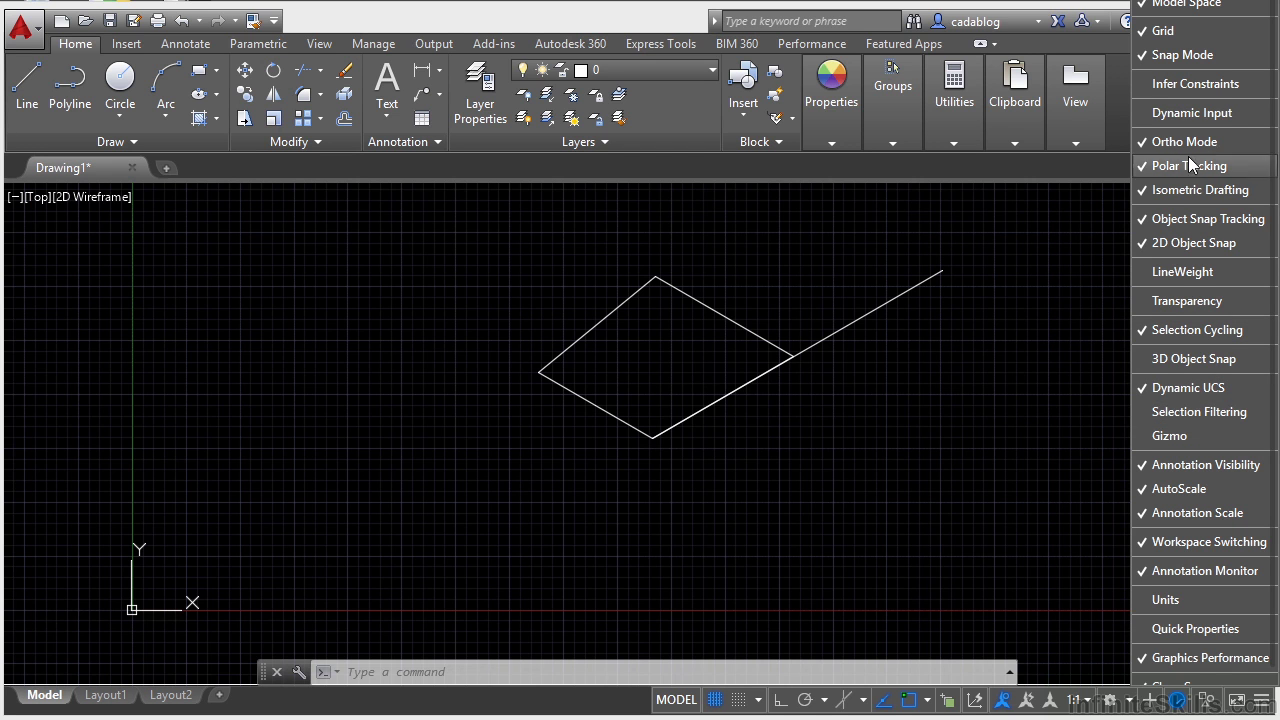
scroll(1207, 662, "up", 3)
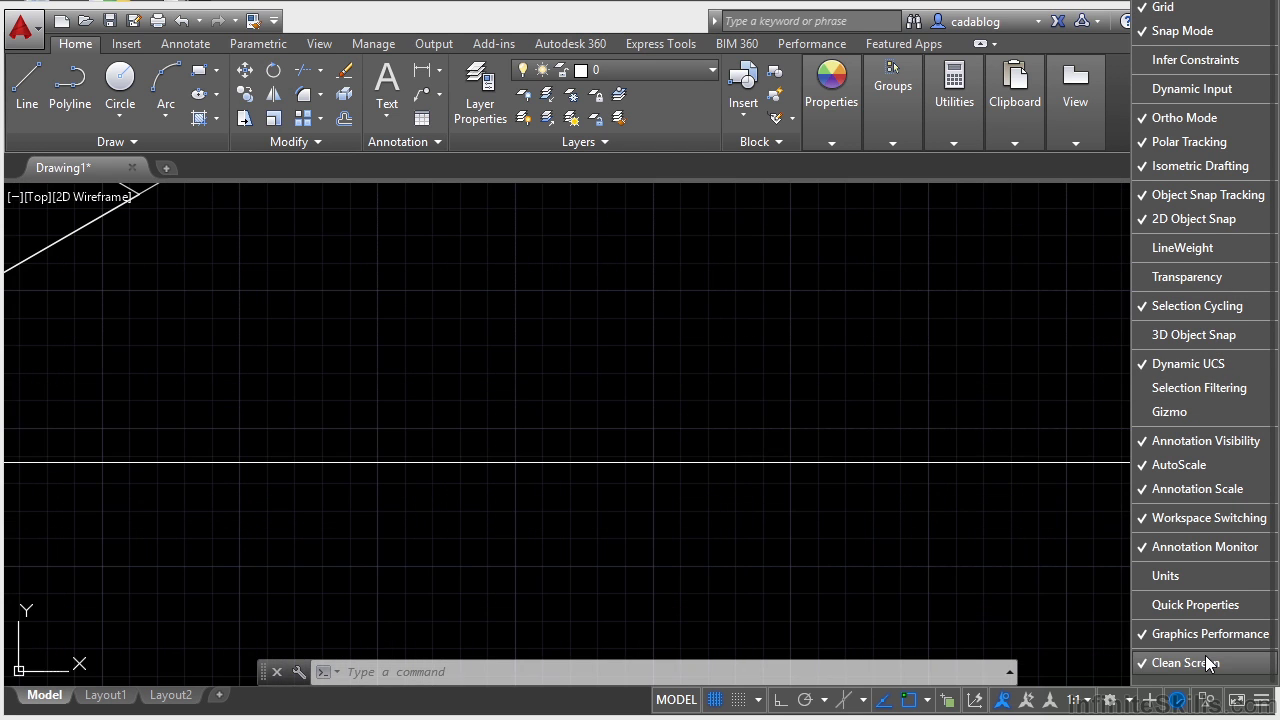
left_click(1207, 662)
left_click(1207, 662)
left_click(1186, 575)
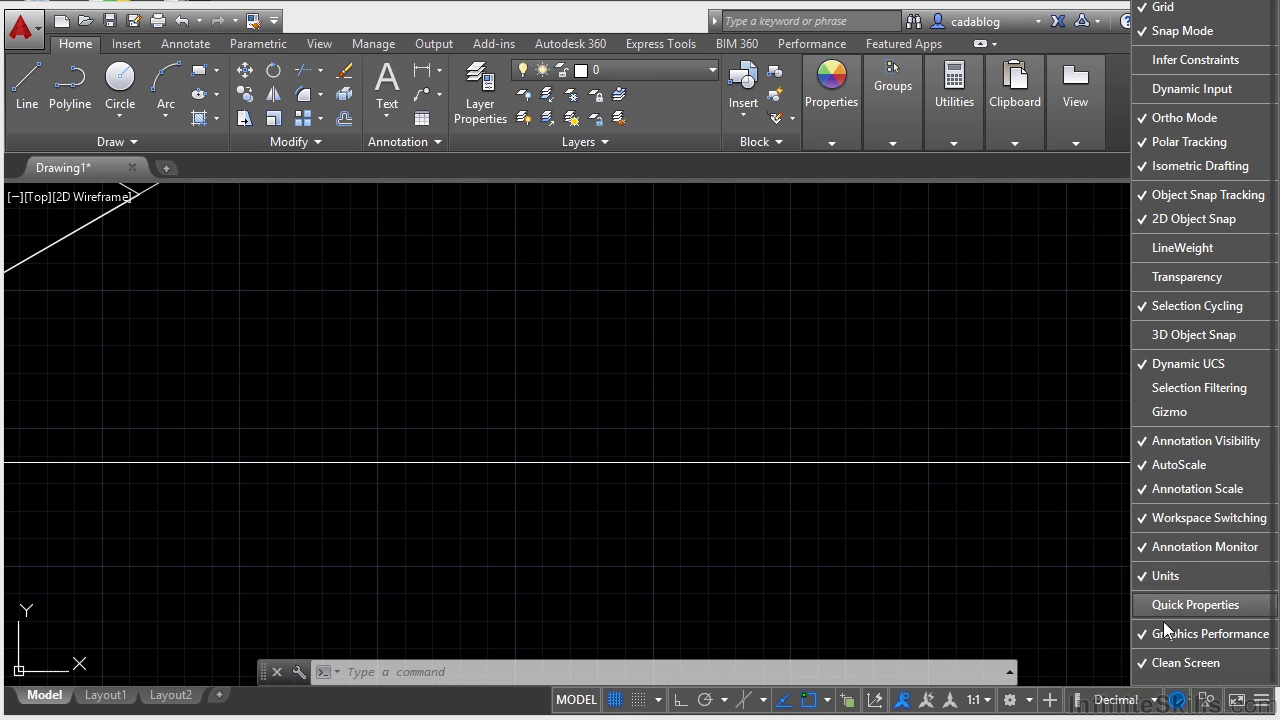
left_click(1158, 698)
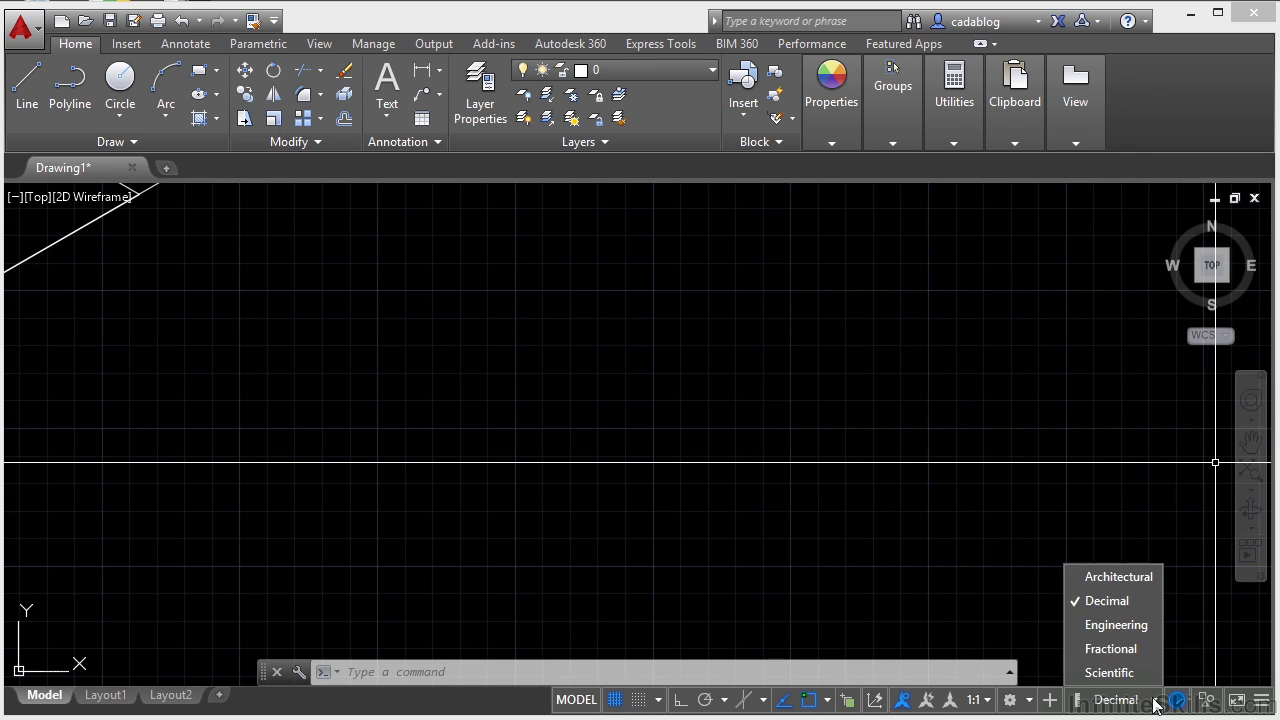
left_click(1128, 601)
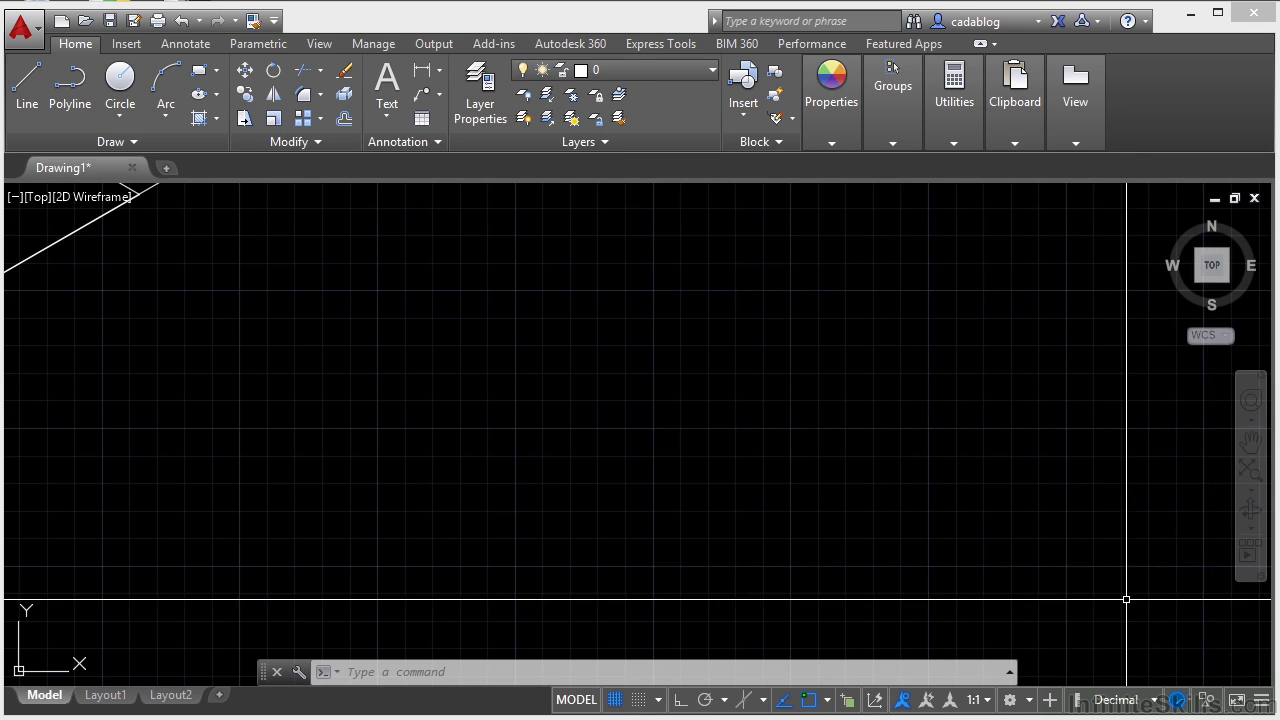
Add the Dynamic Input toggle to the status bar
left_click(1262, 703)
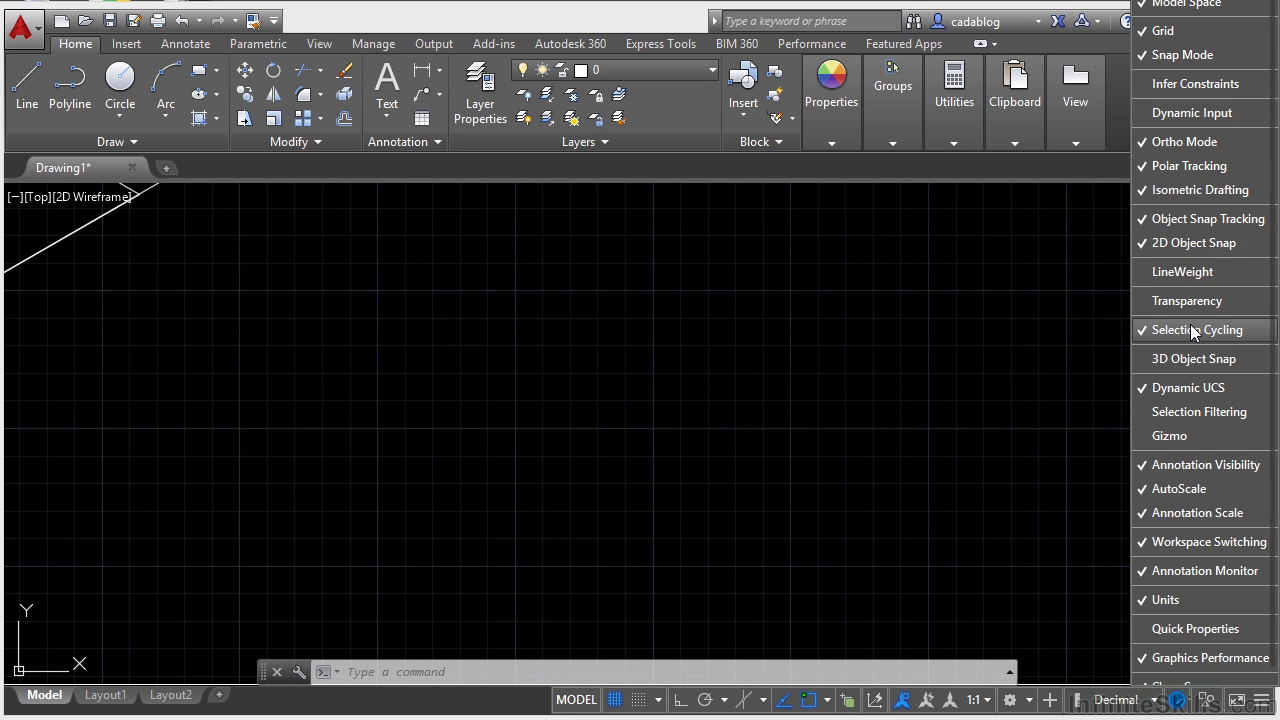
left_click(1196, 108)
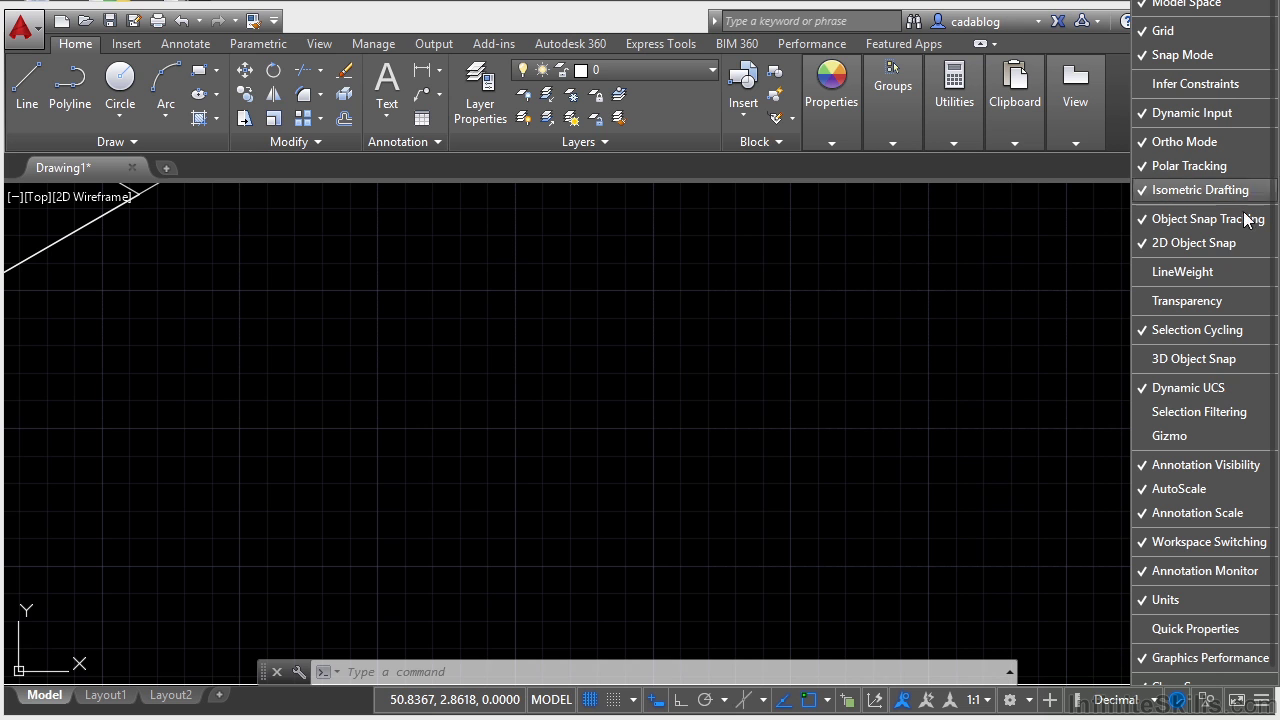
left_click(700, 456)
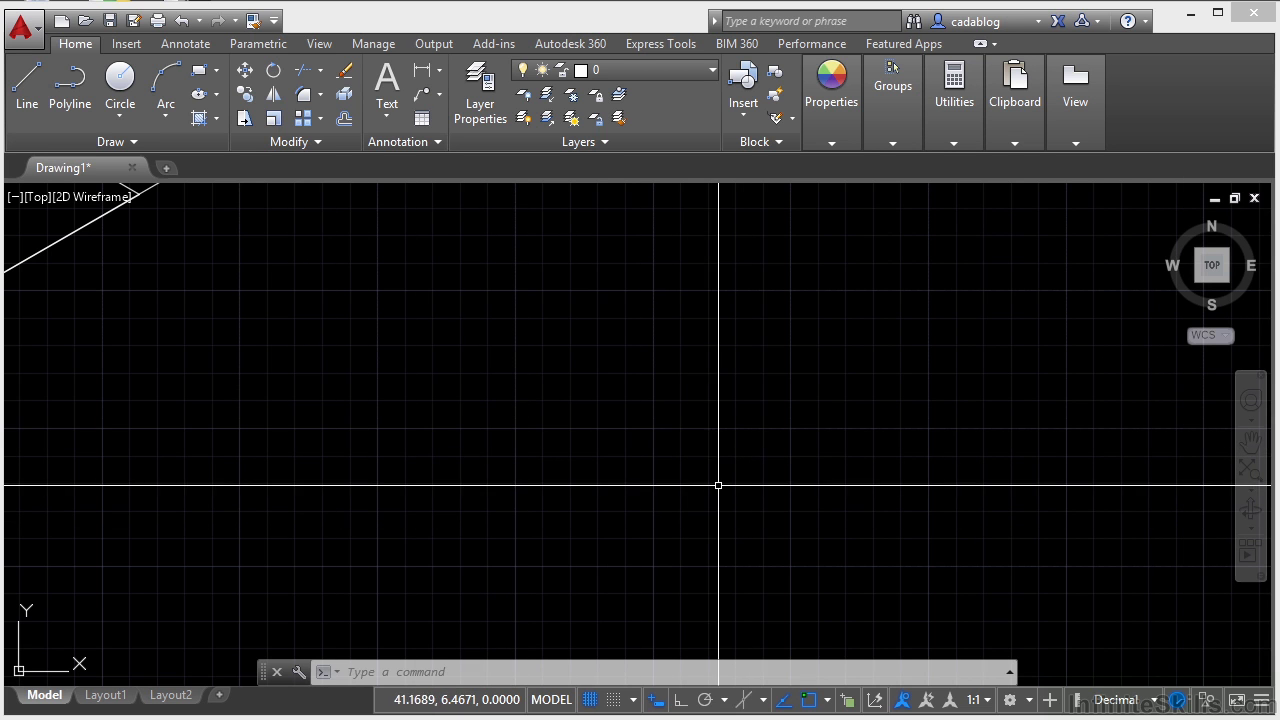
left_click(1268, 700)
Check Polar Tracking and Dynamic Input options, cancel Dynamic Input Settings, and set coordinates to Specific
left_click(996, 585)
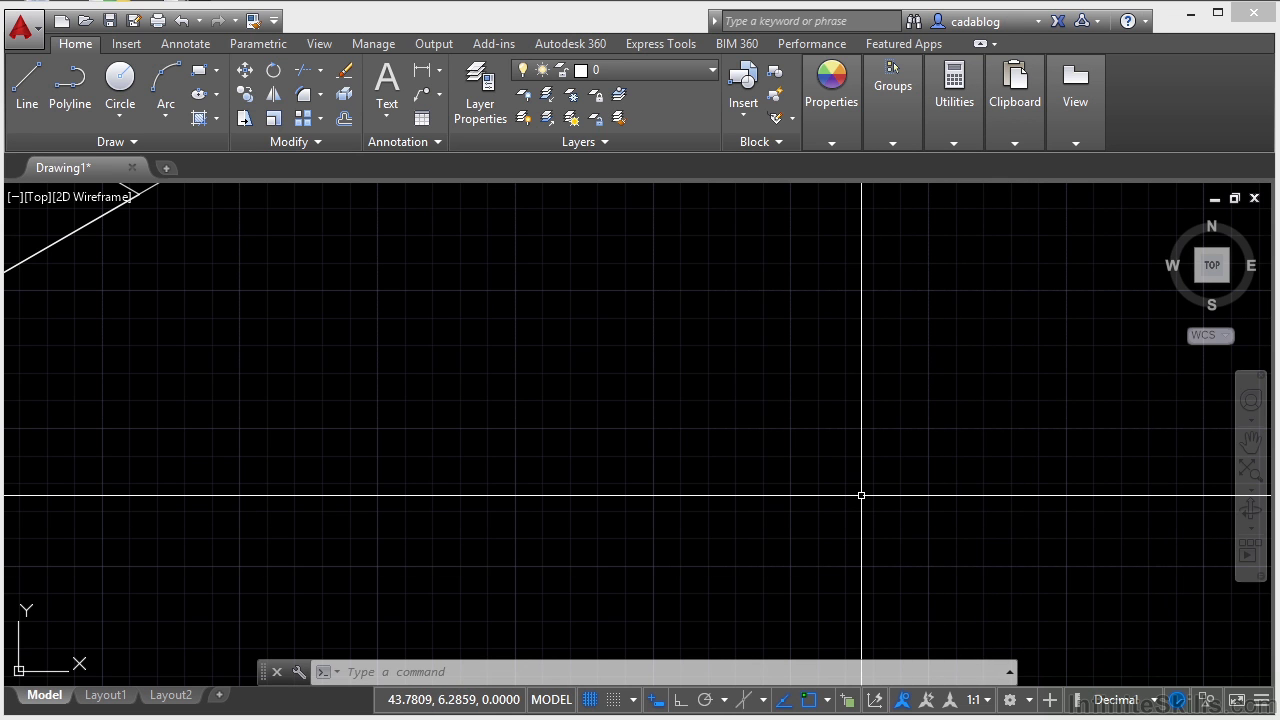
right_click(707, 700)
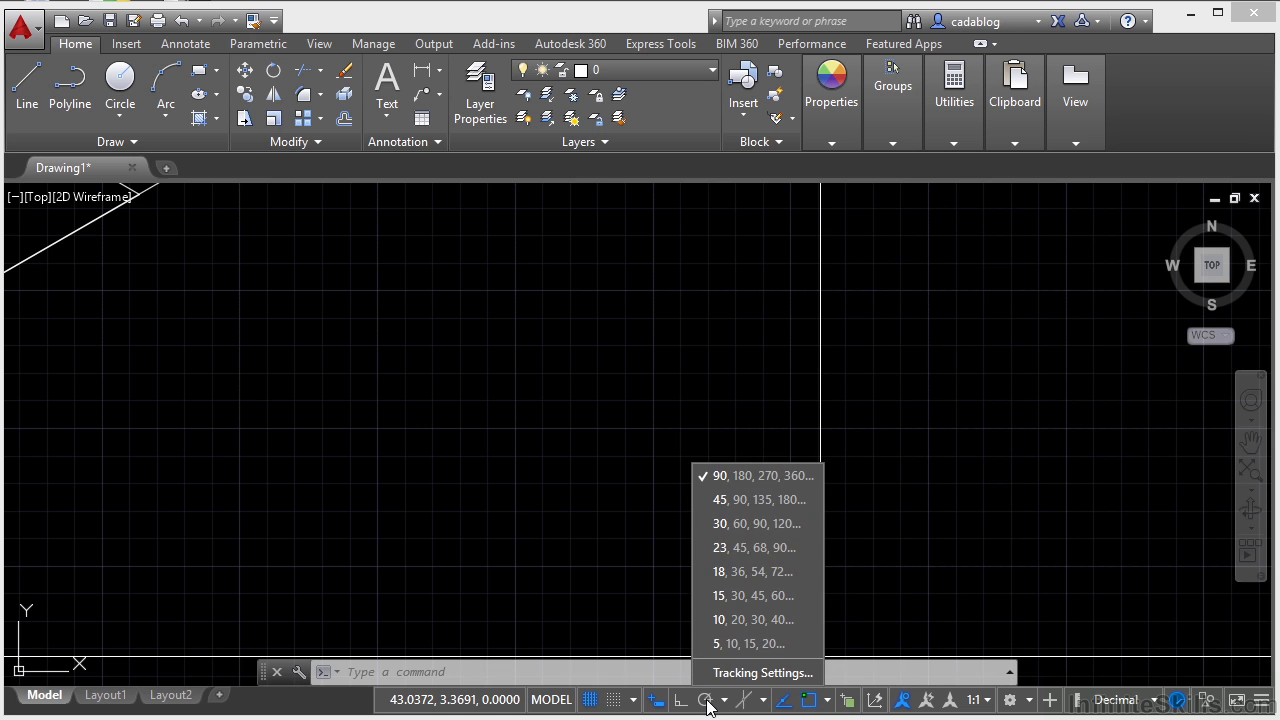
right_click(655, 700)
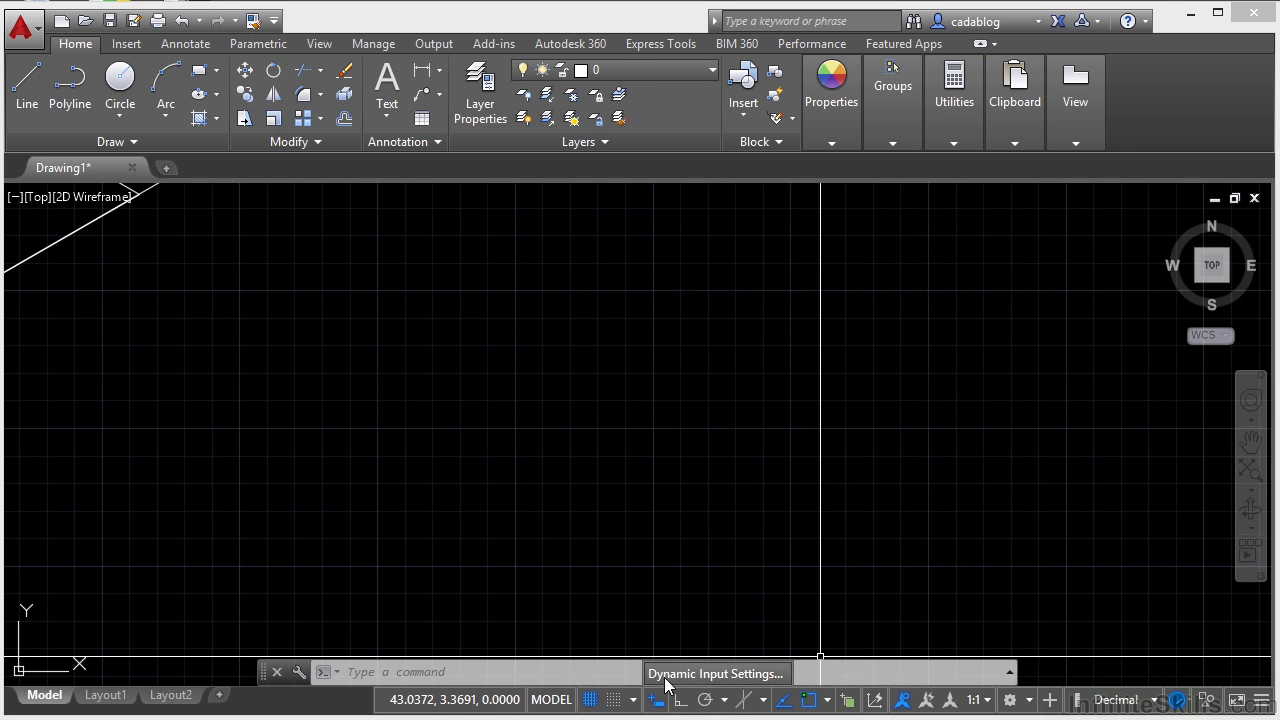
left_click(705, 674)
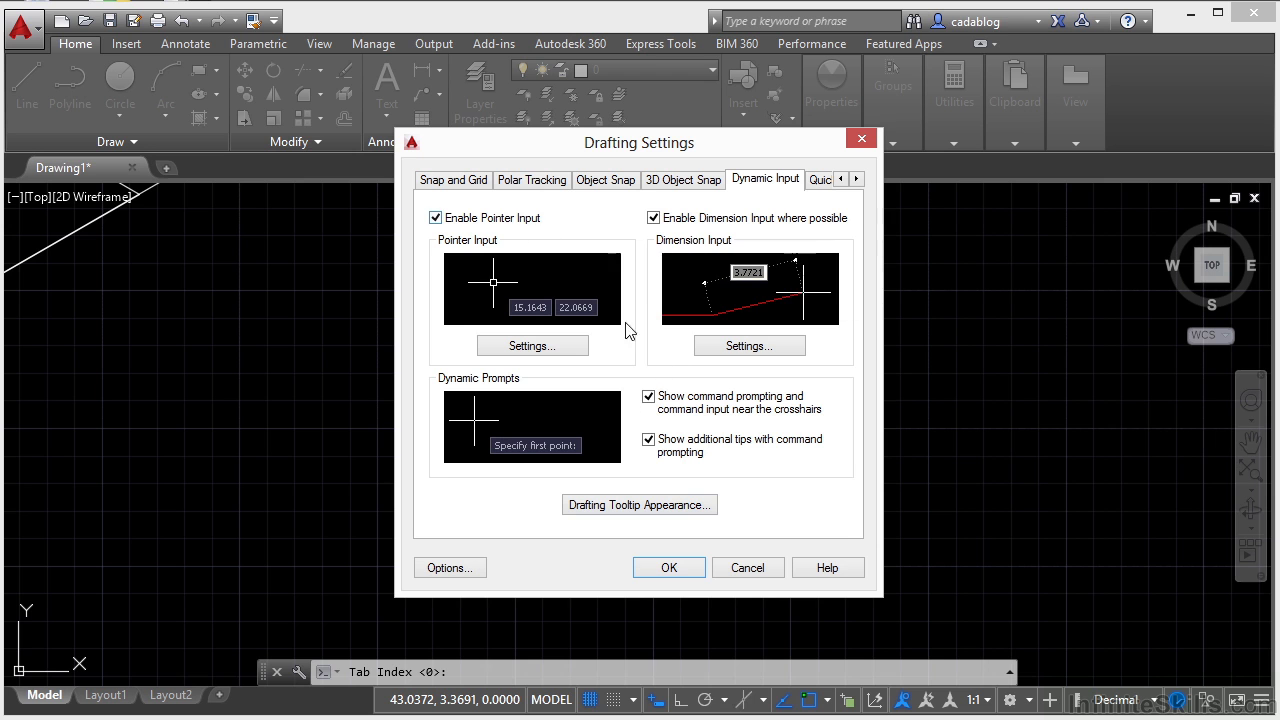
left_click(745, 567)
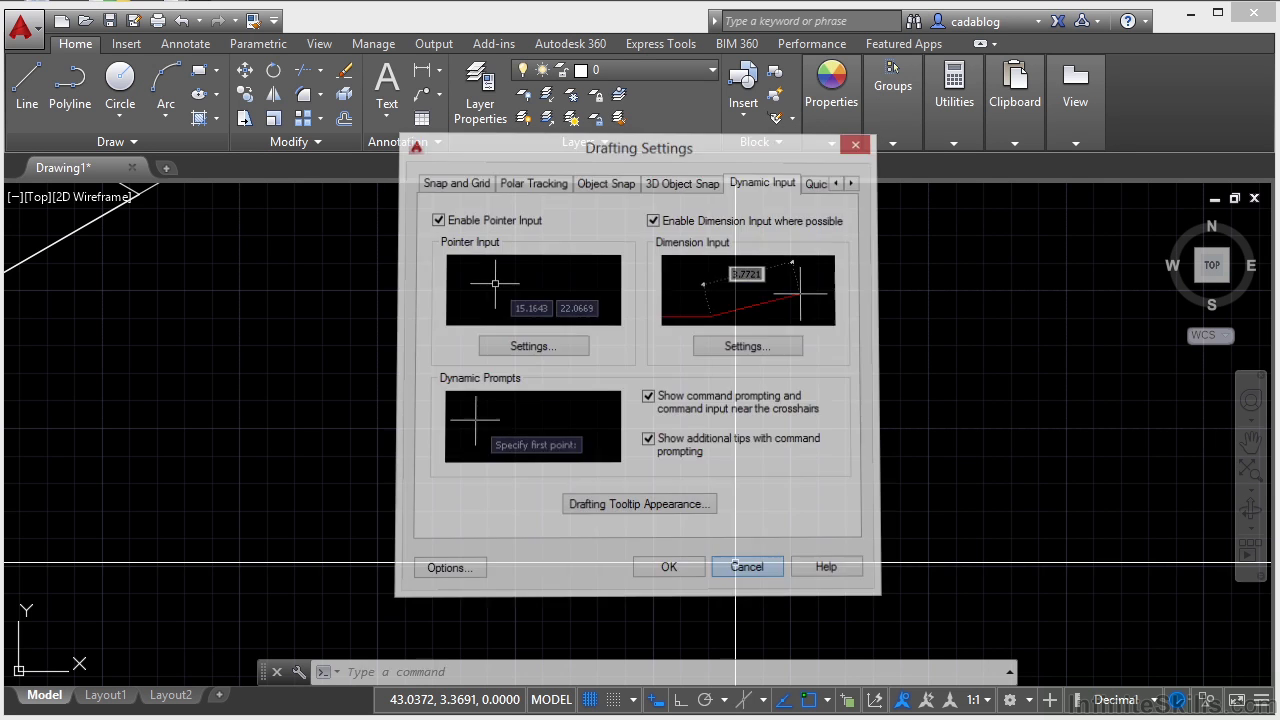
right_click(544, 697)
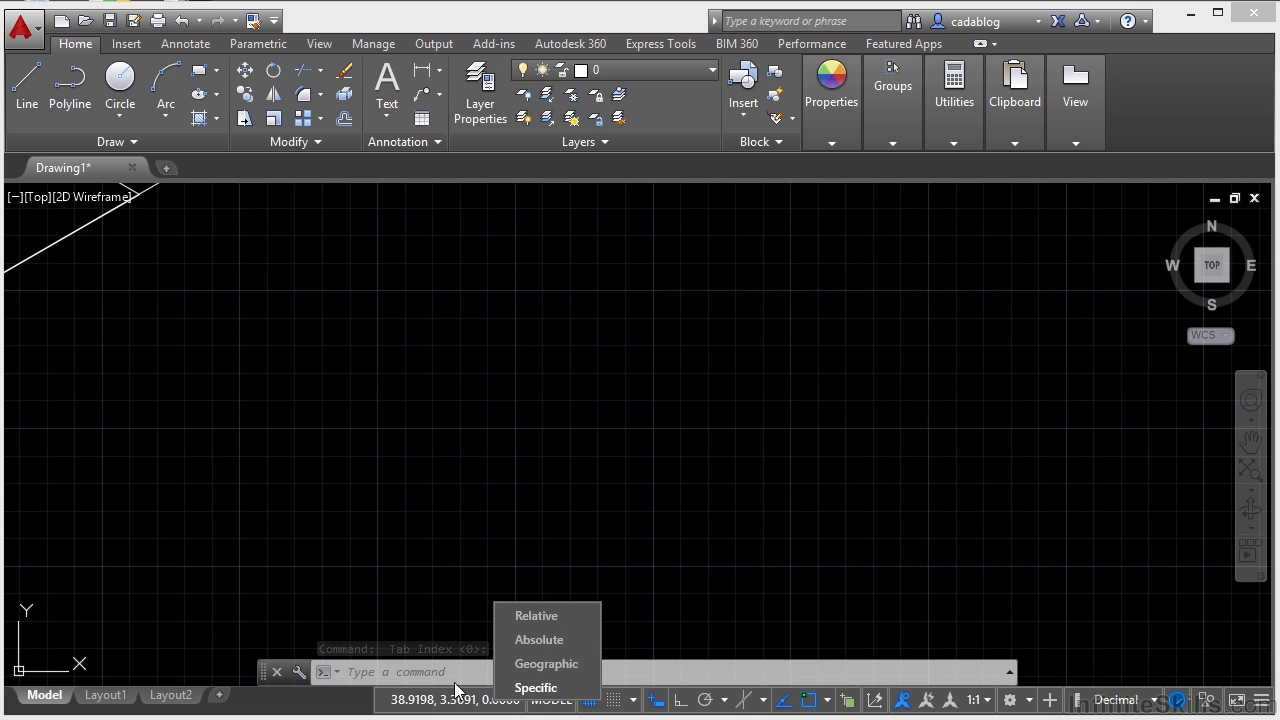
left_click(530, 687)
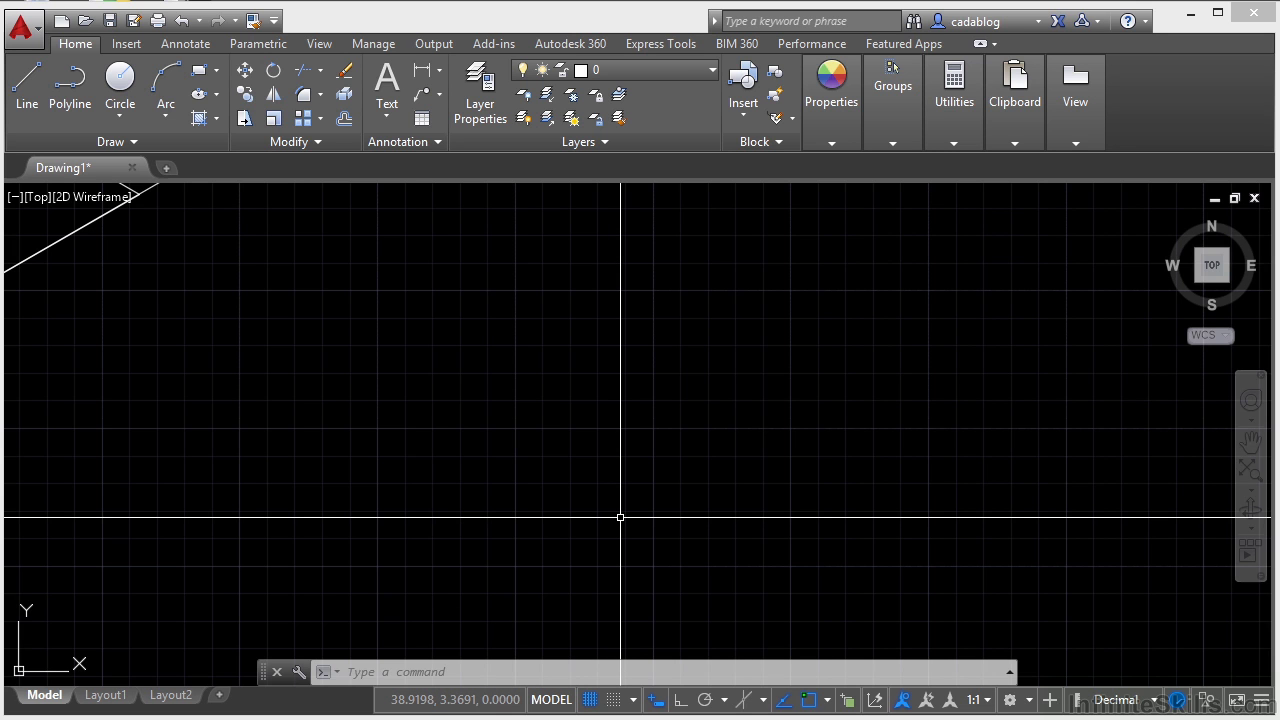